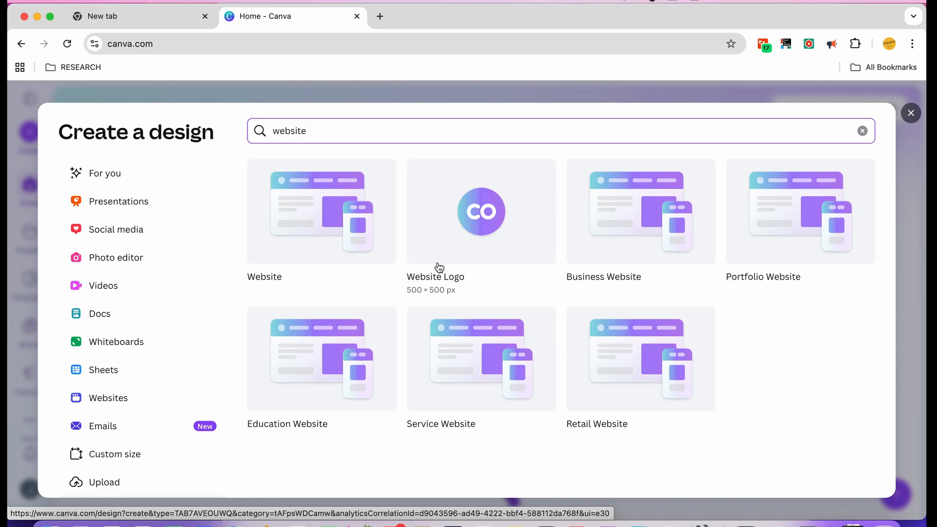
- Create a new Website design and browse the available website templates
click(306, 209)
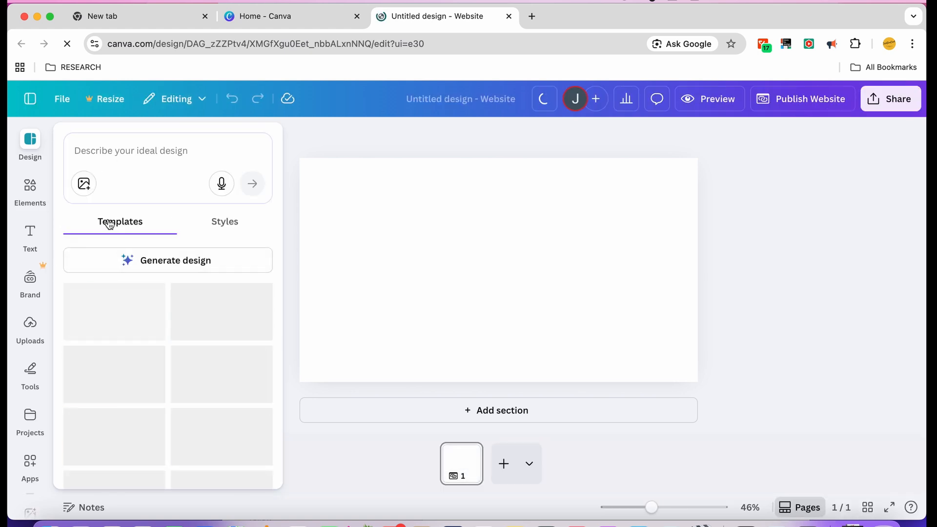
scroll(209, 373, down, 5)
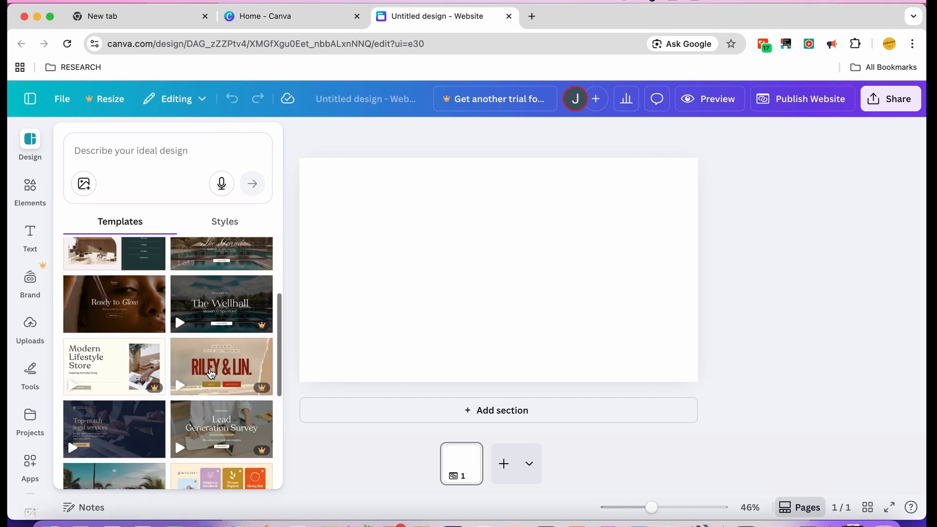
scroll(210, 374, down, 2)
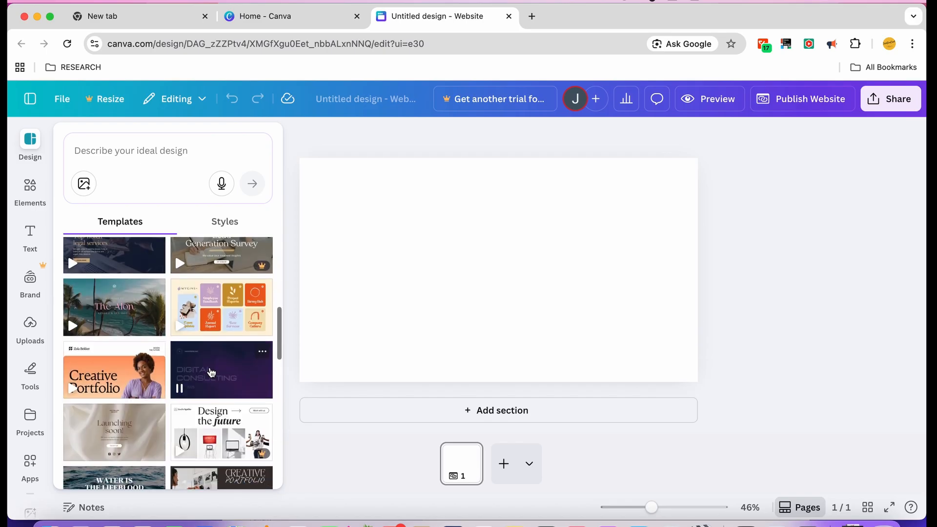
scroll(210, 373, down, 2)
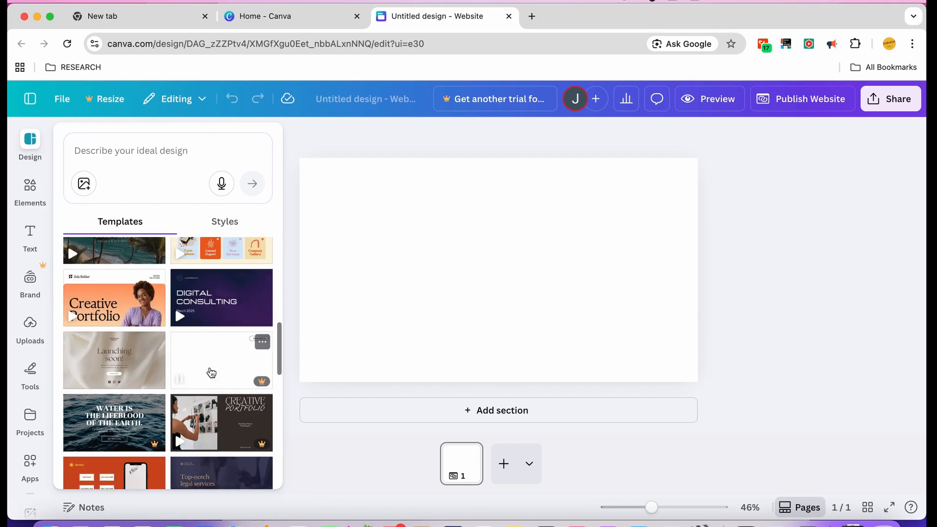
scroll(211, 374, up, 4)
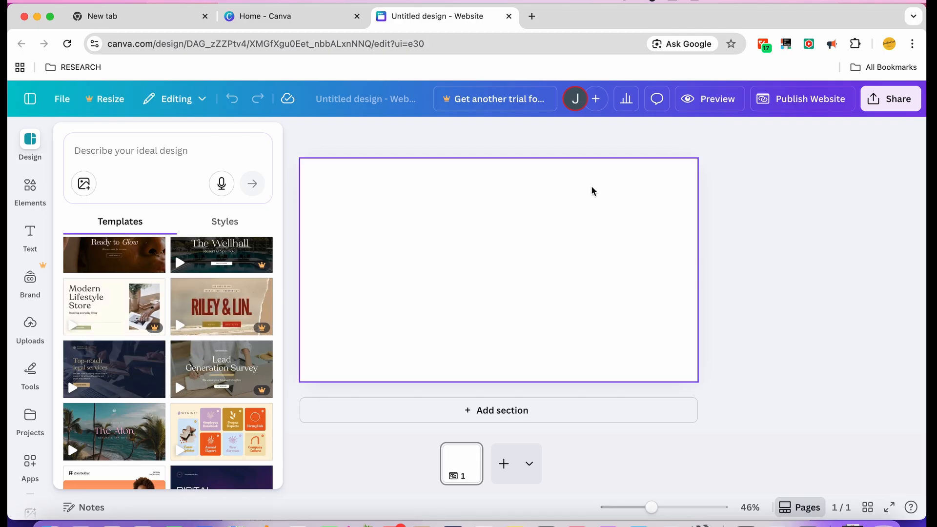
- Open the free trial offer and view the trial terms of the Canva Business plan
click(495, 101)
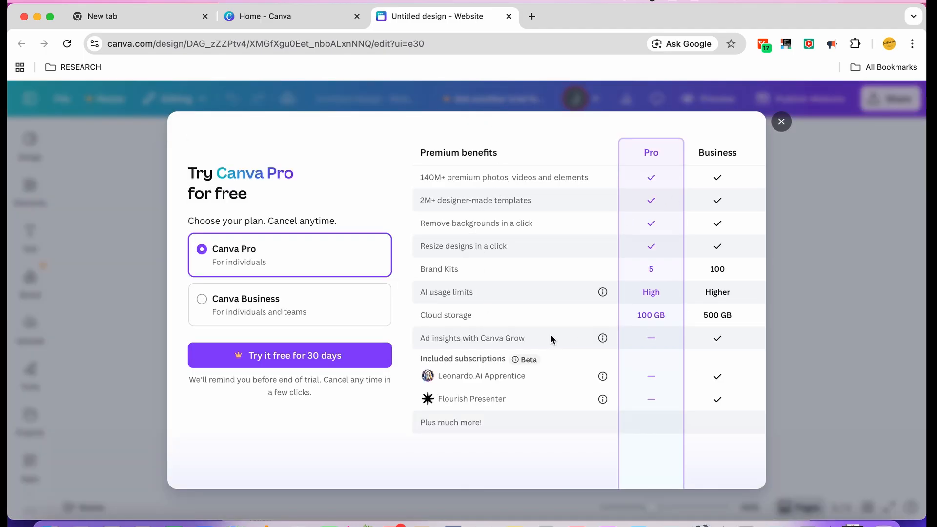
click(312, 323)
click(315, 356)
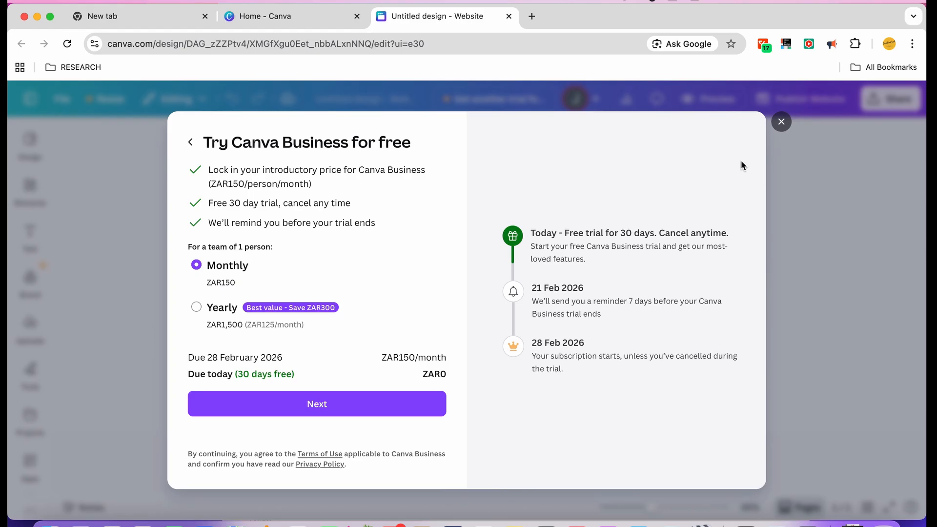
- Open affinity.studio in a new browser tab and look through its home page
click(531, 16)
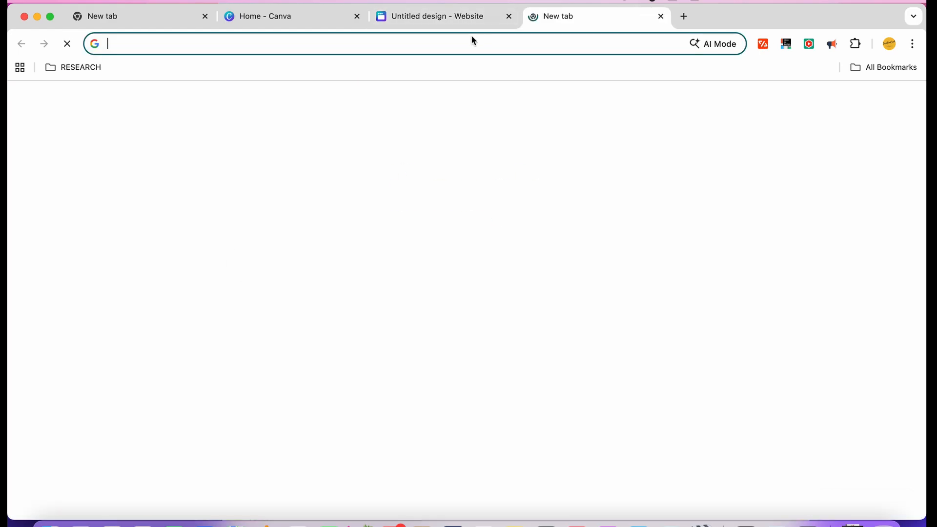
text(affinity)
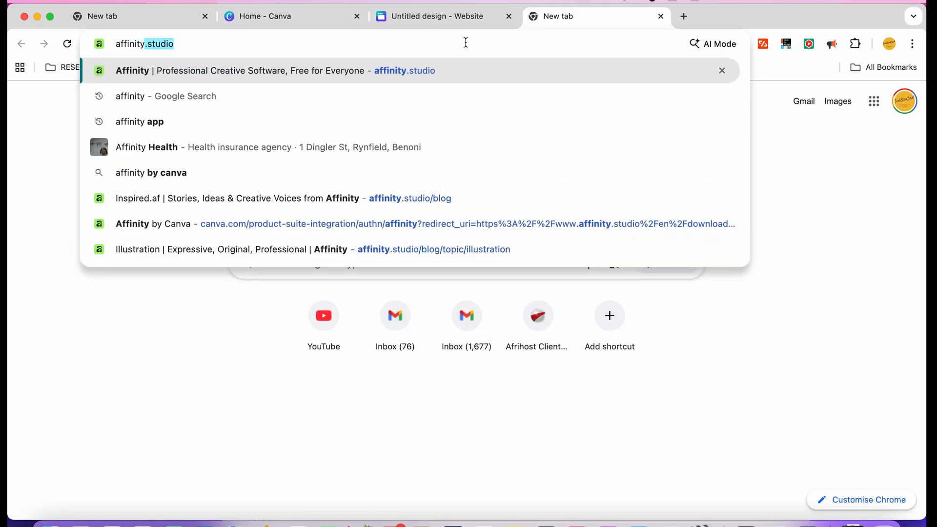
key(Return)
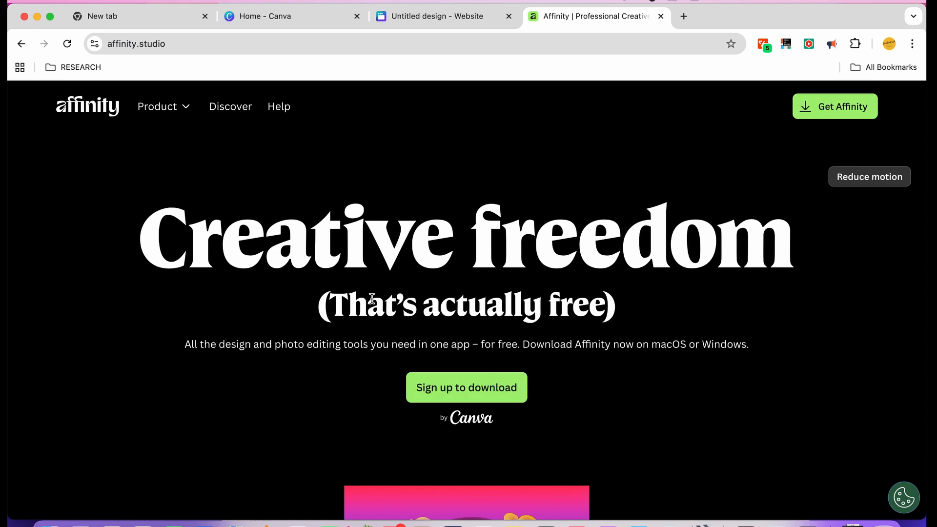
scroll(483, 298, down, 5)
scroll(482, 302, down, 5)
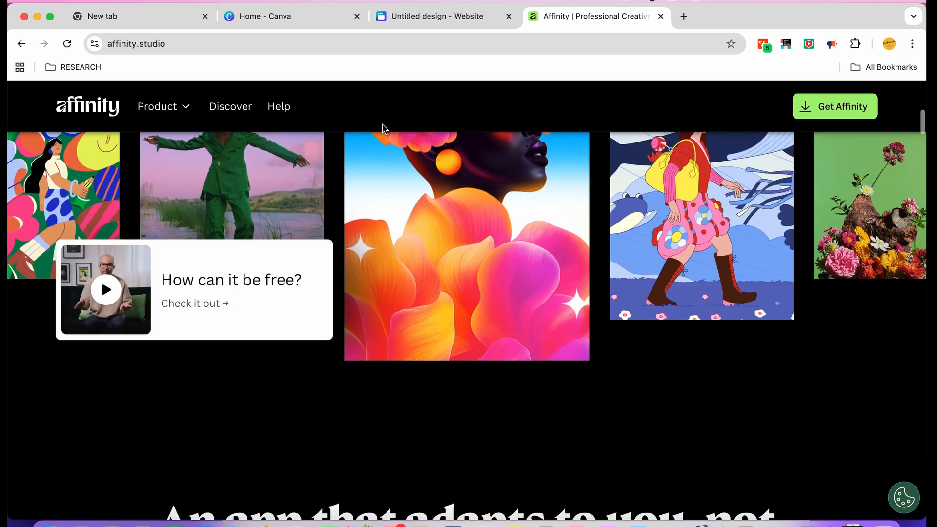
- Compare the Canva Business trial offer with the Affinity home page, and close both to return to the blank website design
click(417, 18)
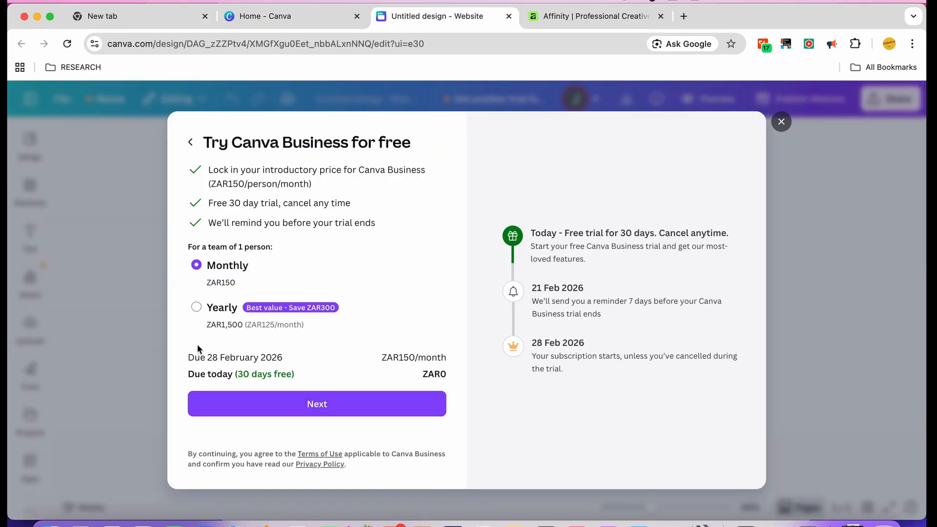
click(593, 16)
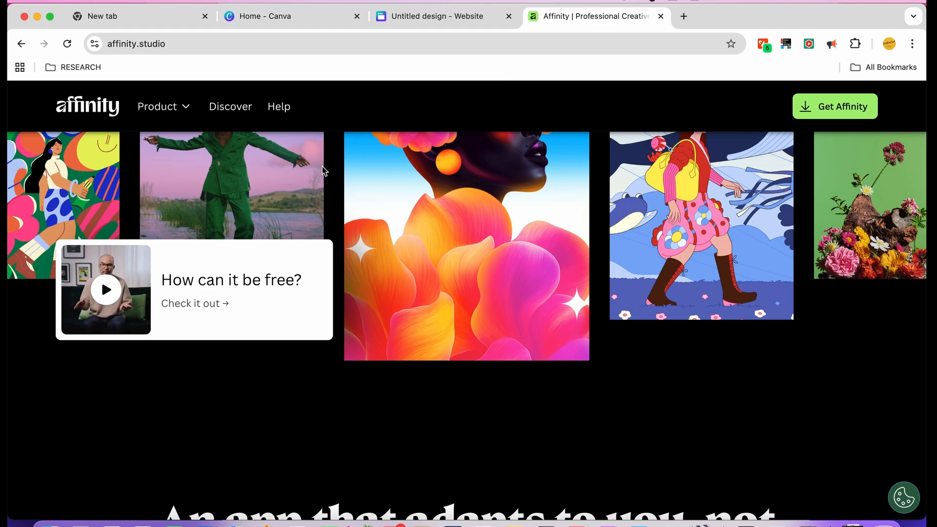
scroll(226, 250, up, 5)
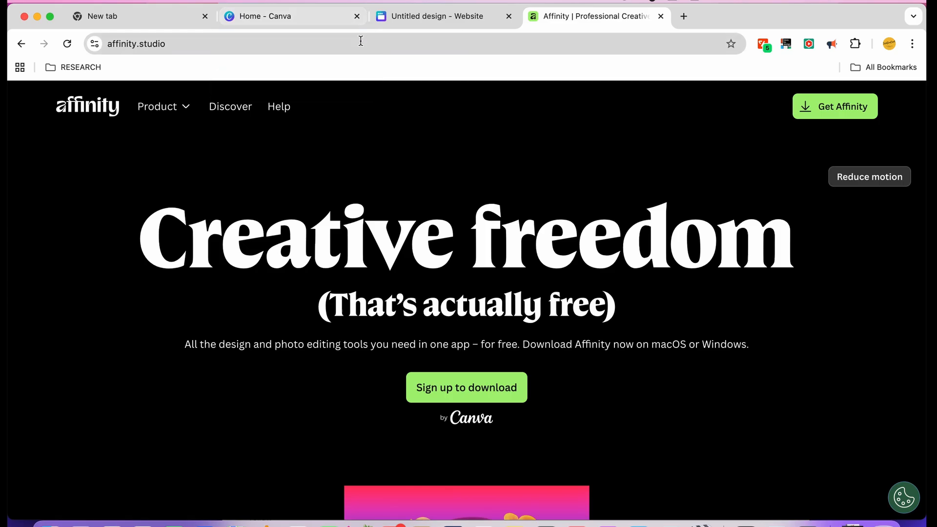
click(468, 19)
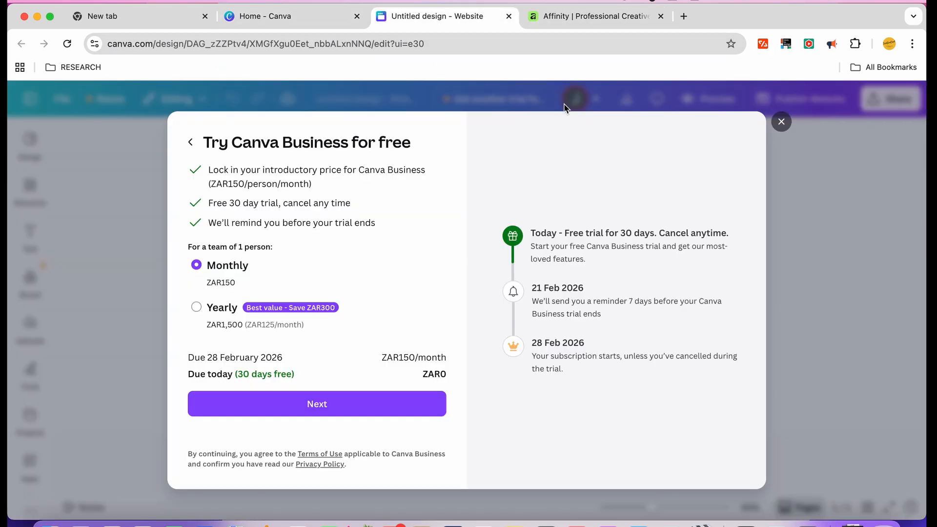
click(569, 19)
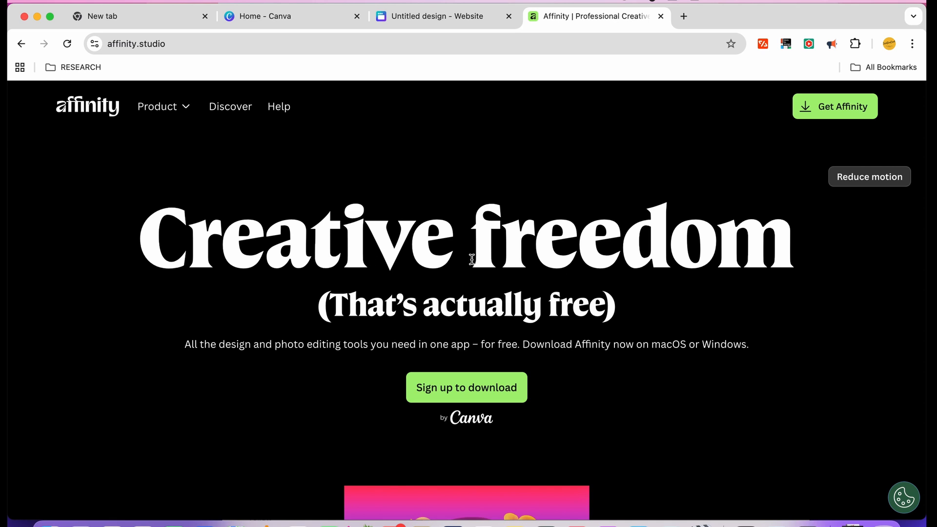
click(458, 19)
click(661, 16)
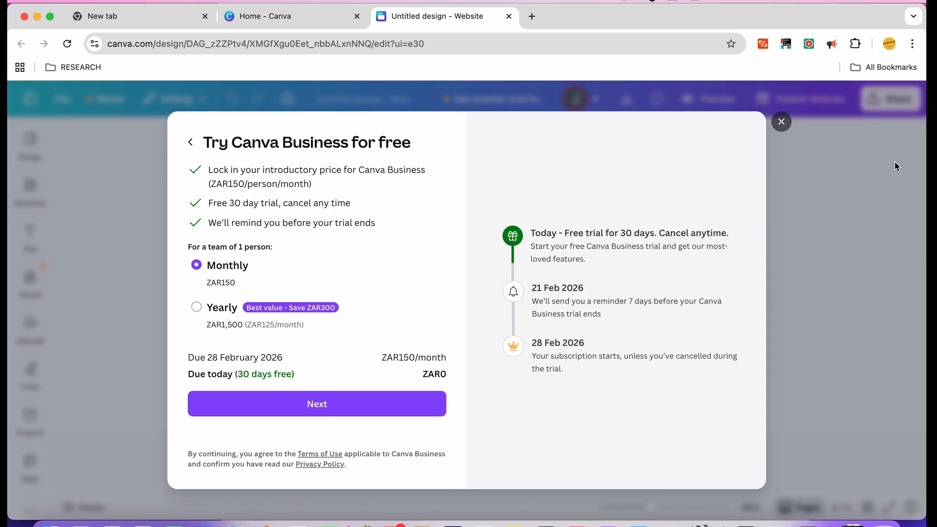
click(781, 122)
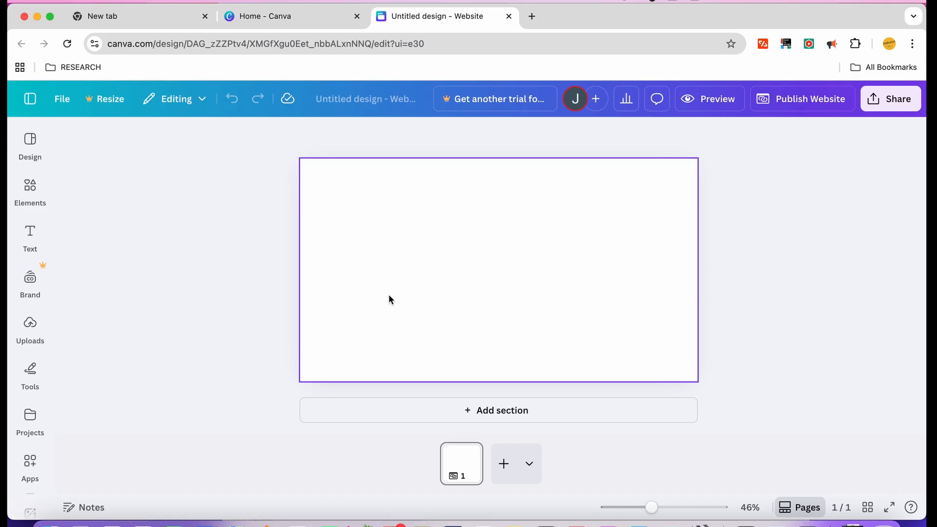
- Choose the Modern Lifestyle Store business website template and apply all 7 of its sections to the design
click(42, 153)
scroll(158, 279, up, 1)
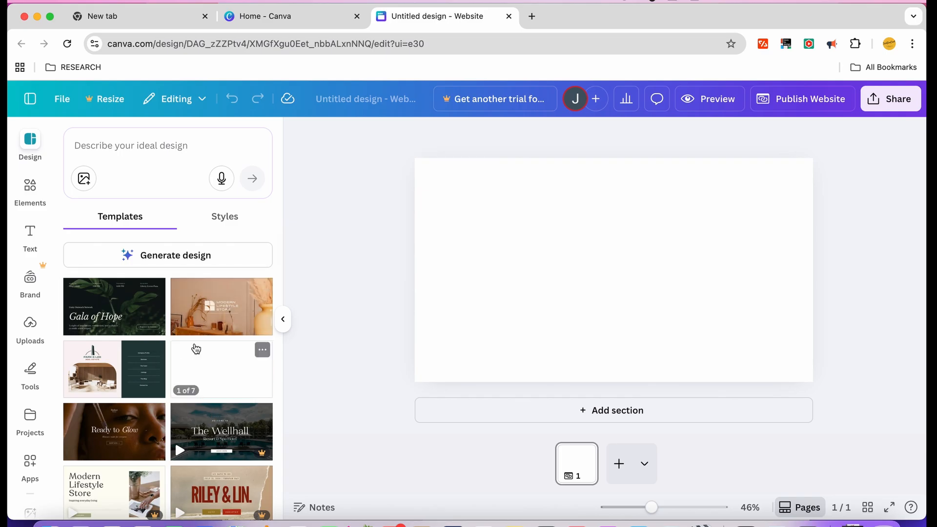
scroll(196, 347, down, 4)
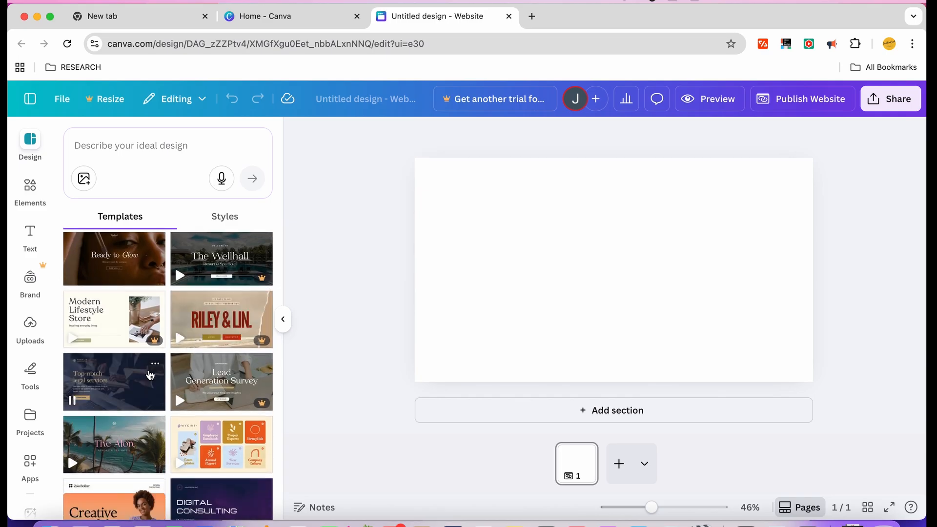
scroll(158, 401, down, 2)
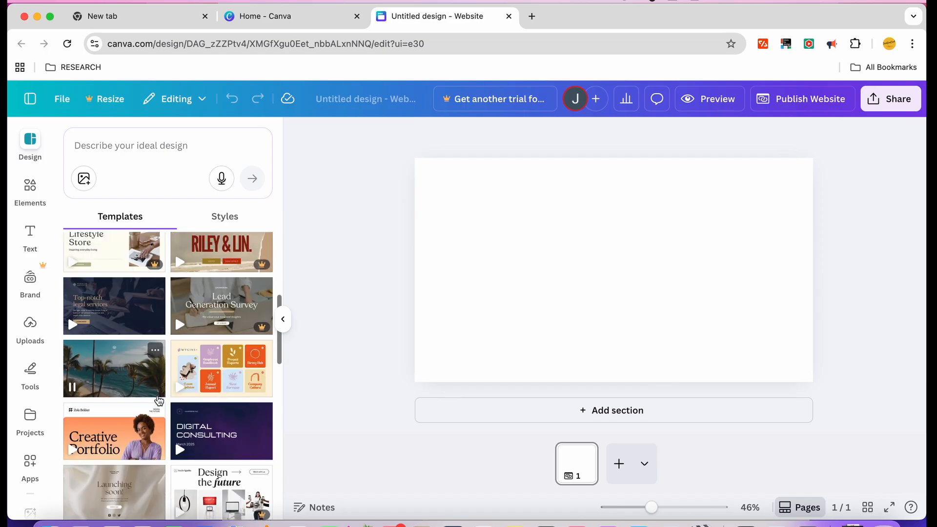
scroll(158, 401, up, 5)
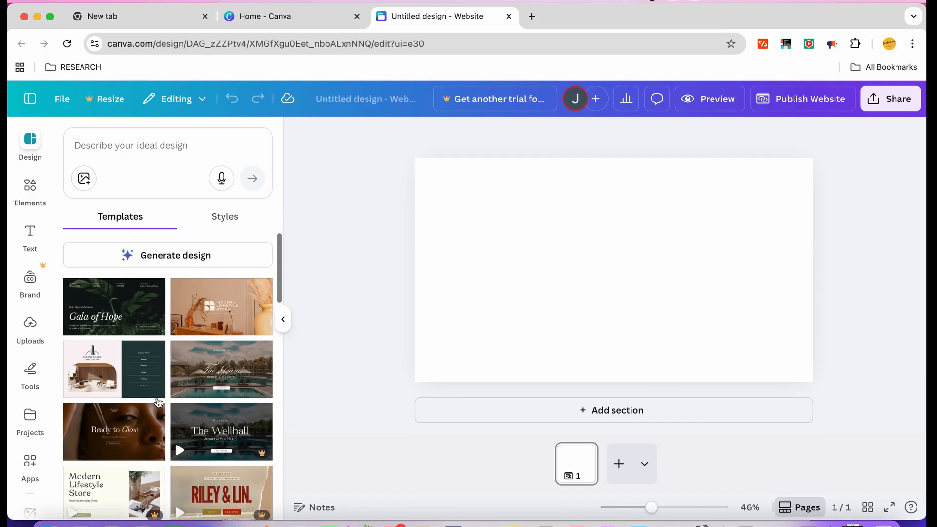
click(200, 323)
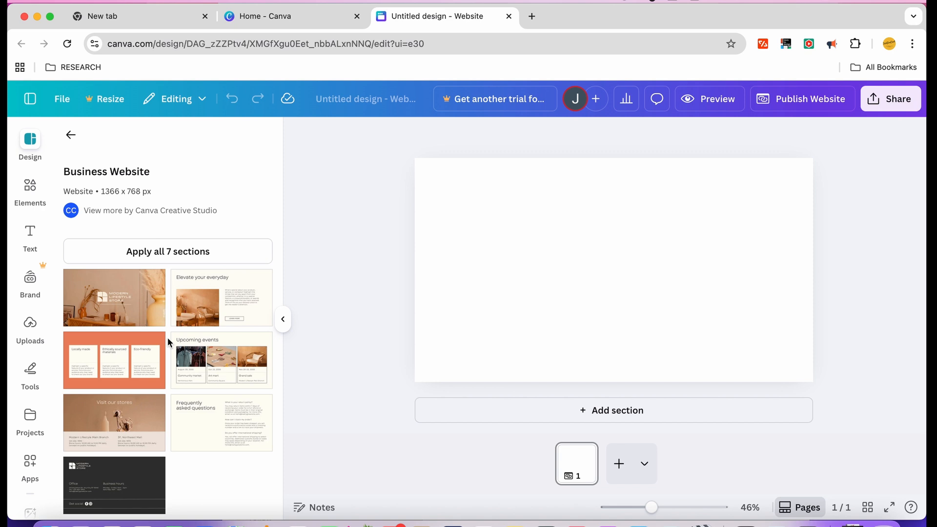
click(175, 255)
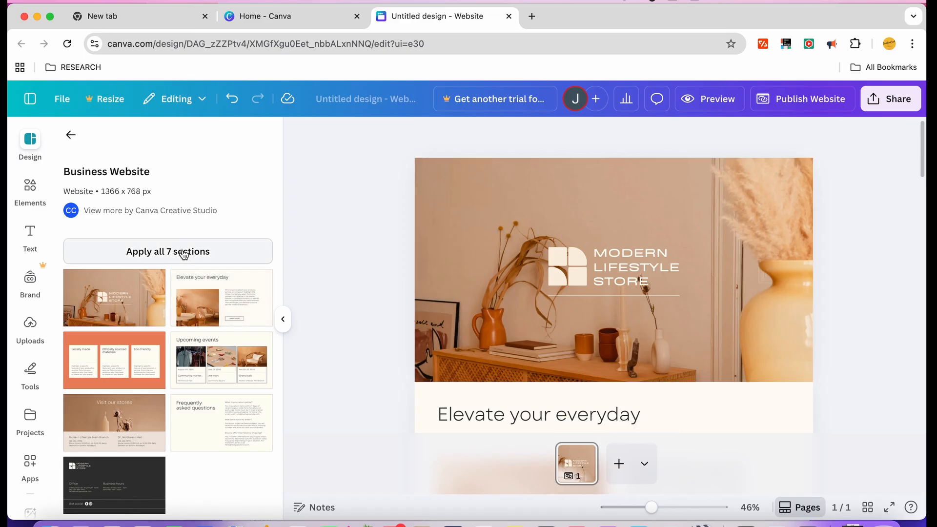
- Check the options for adding pages and review the website's sections from the header to the footer
click(644, 463)
click(689, 476)
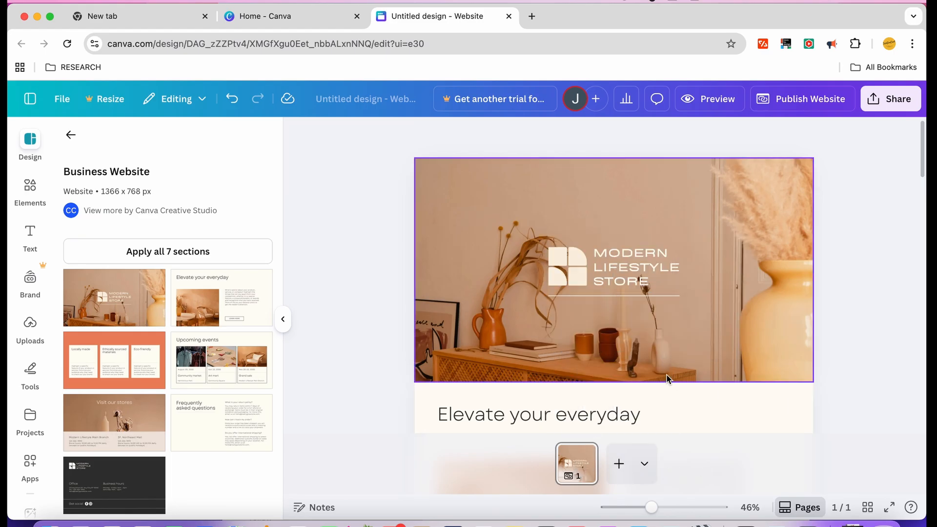
scroll(671, 385, down, 20)
scroll(669, 387, down, 1)
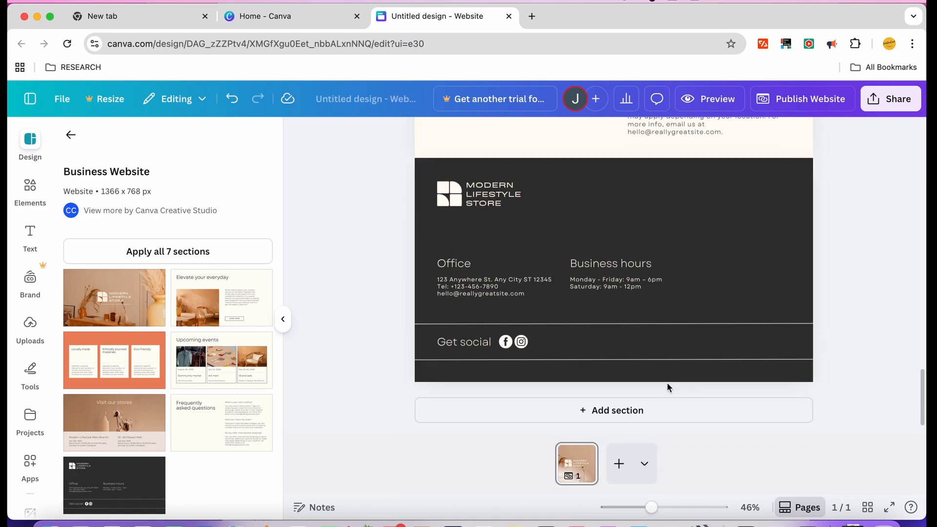
scroll(668, 380, up, 10)
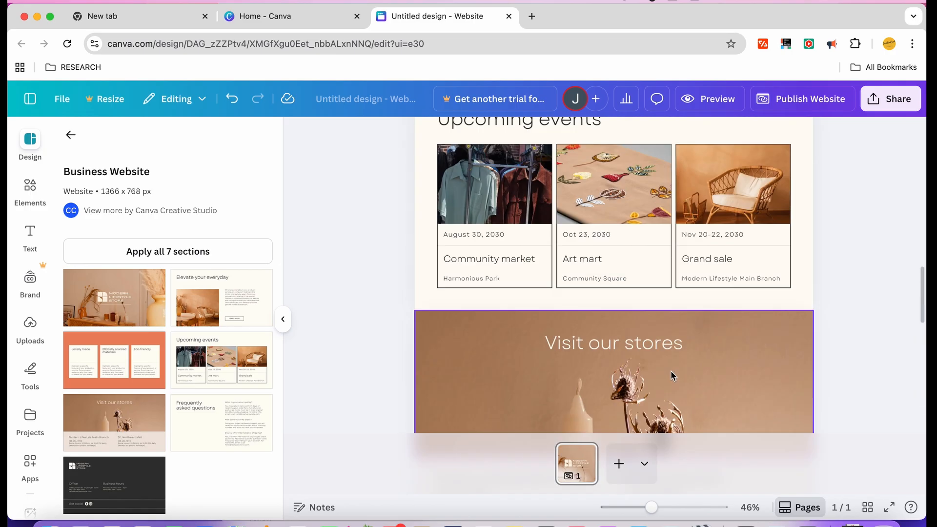
scroll(671, 374, up, 6)
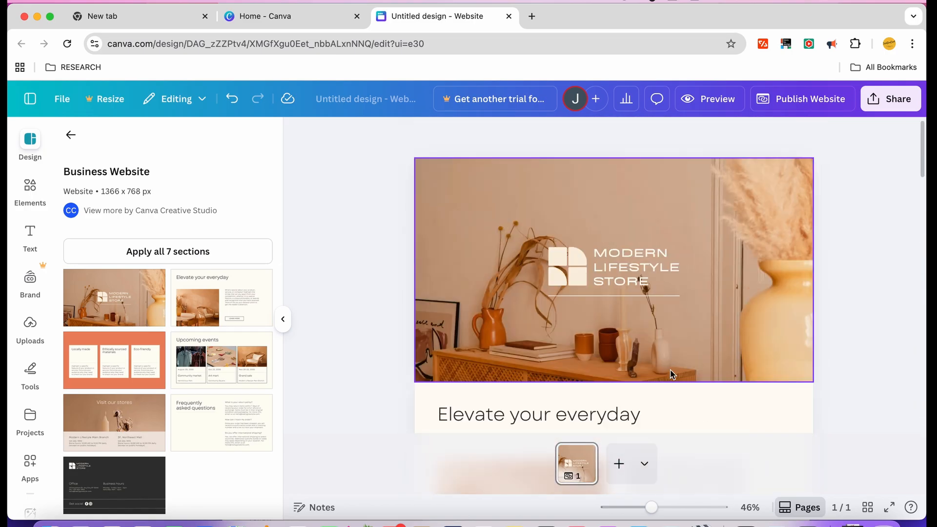
- Replace the store name in the header section with "TECH SIM CARD"
double_click(625, 261)
triple_click(625, 262)
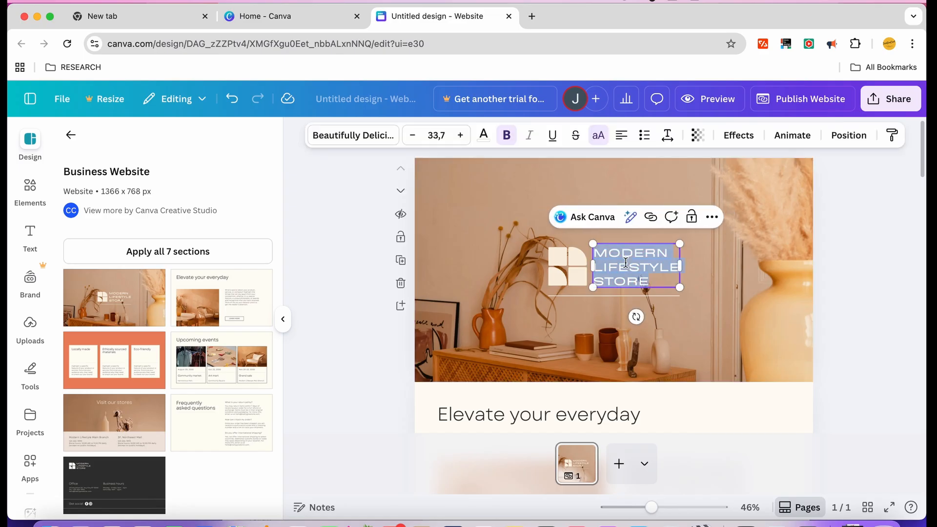
text(TECH)
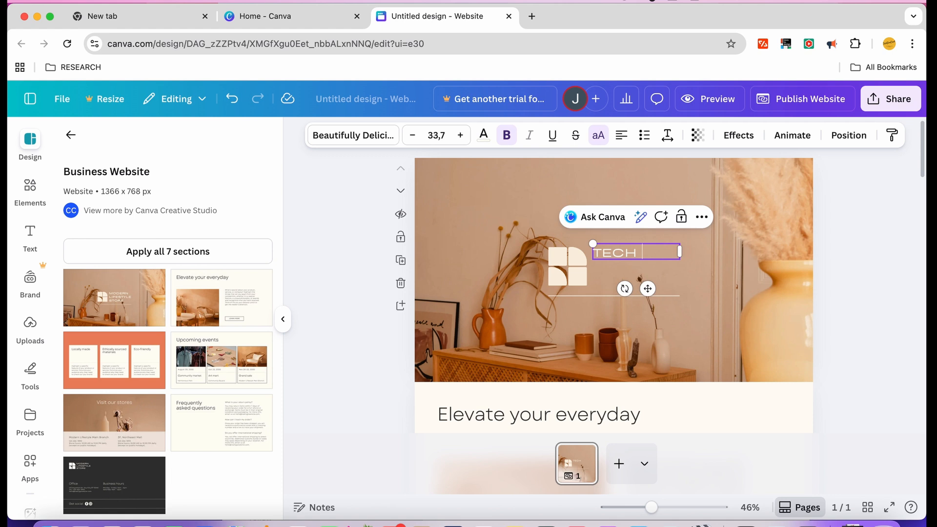
text( SIM)
key(Escape)
text(CARD)
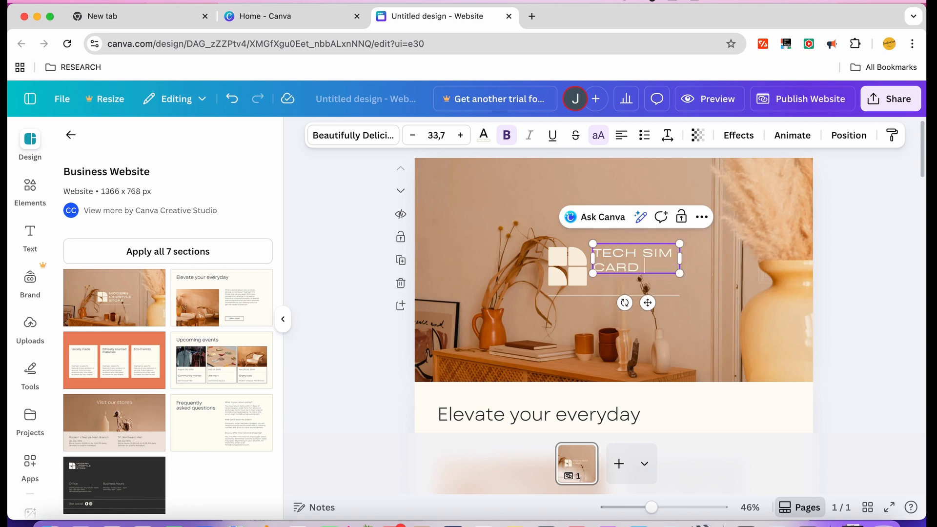
click(772, 347)
- Select the header logo and look through the uploaded images and videos for a replacement
click(566, 266)
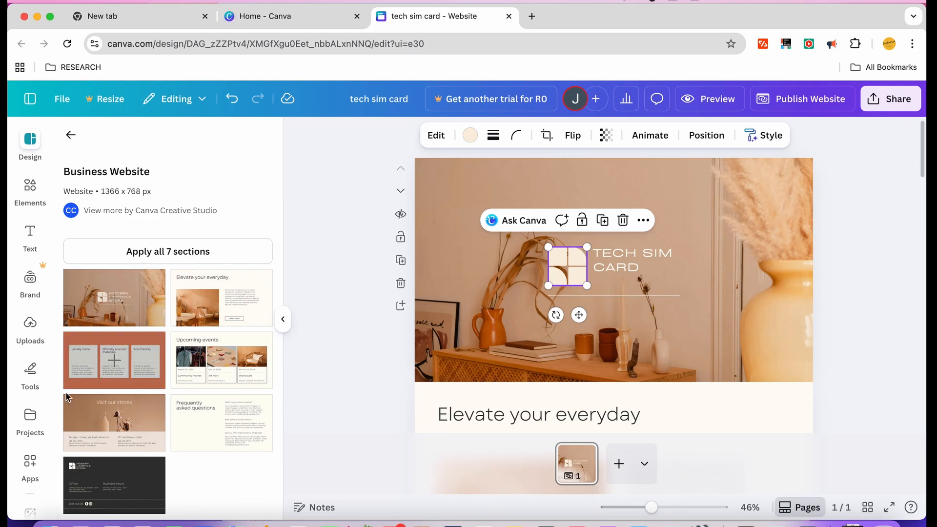
click(34, 328)
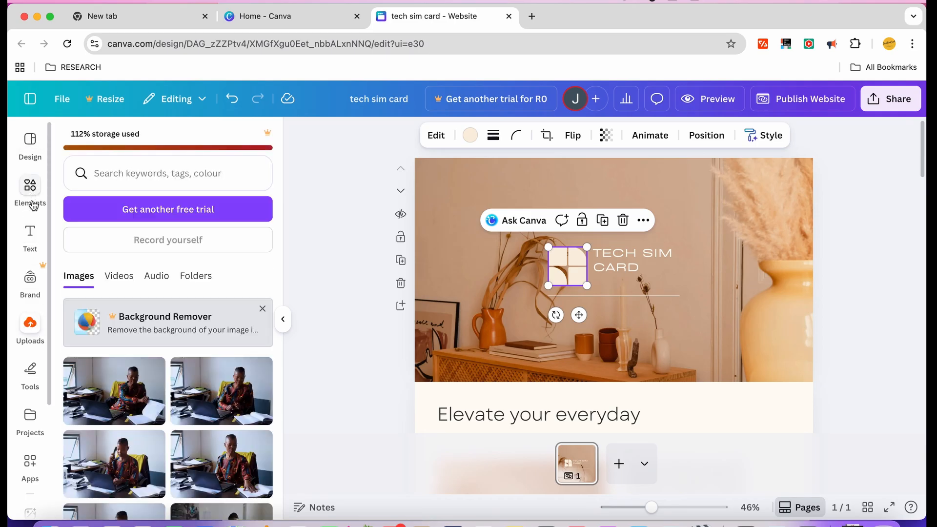
scroll(144, 376, down, 5)
scroll(144, 376, up, 10)
click(33, 331)
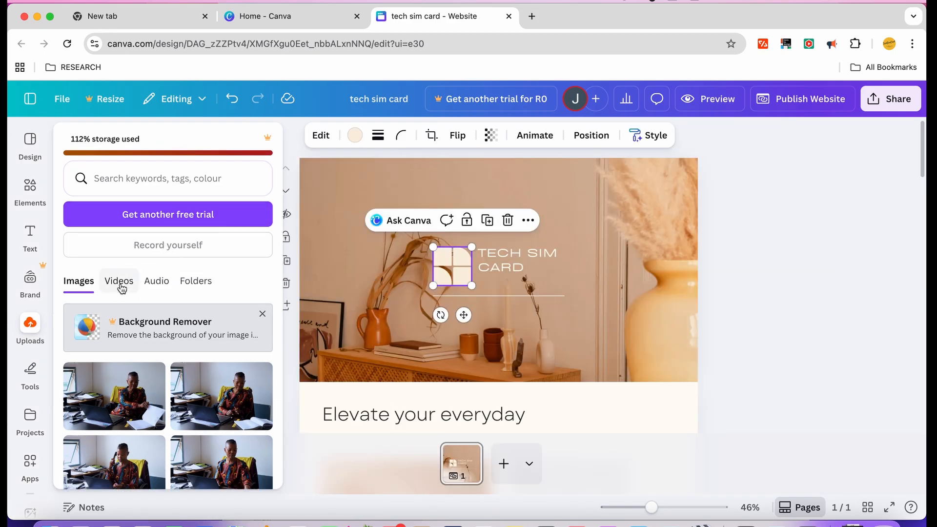
scroll(176, 313, down, 2)
scroll(176, 314, up, 2)
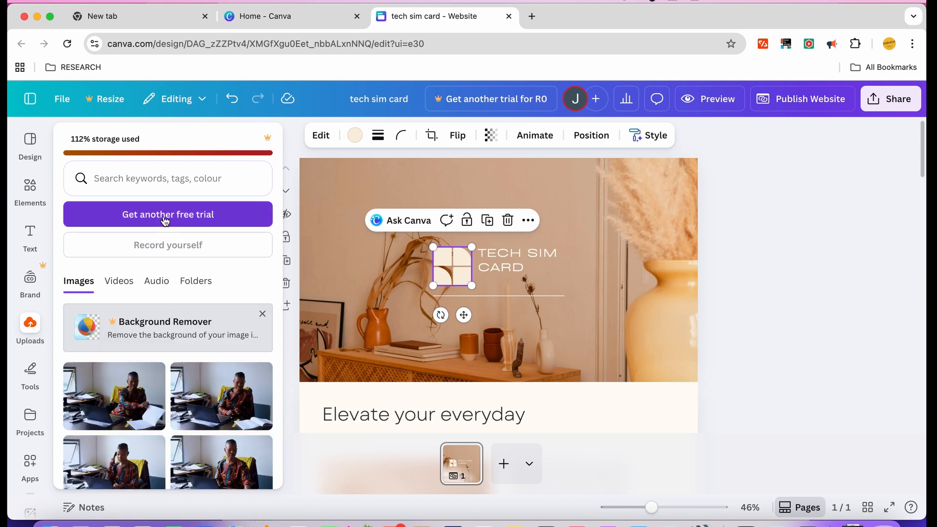
click(120, 282)
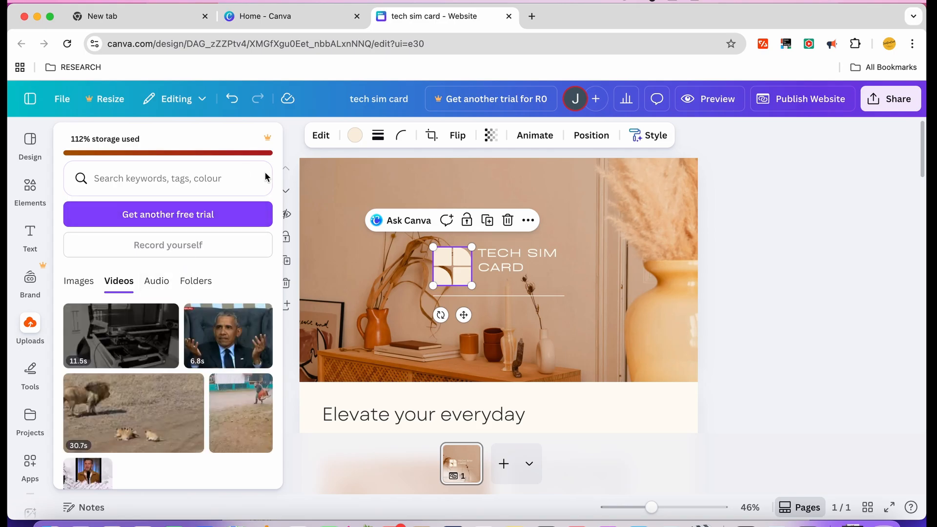
- Check the brand assets, dismiss the Background Remover banner, and scan the uploaded images for a replacement logo
click(30, 285)
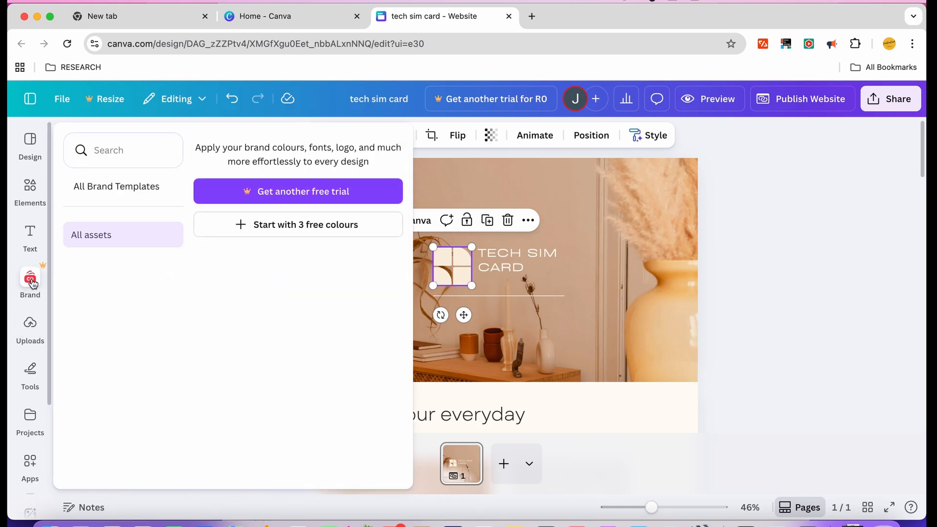
click(30, 322)
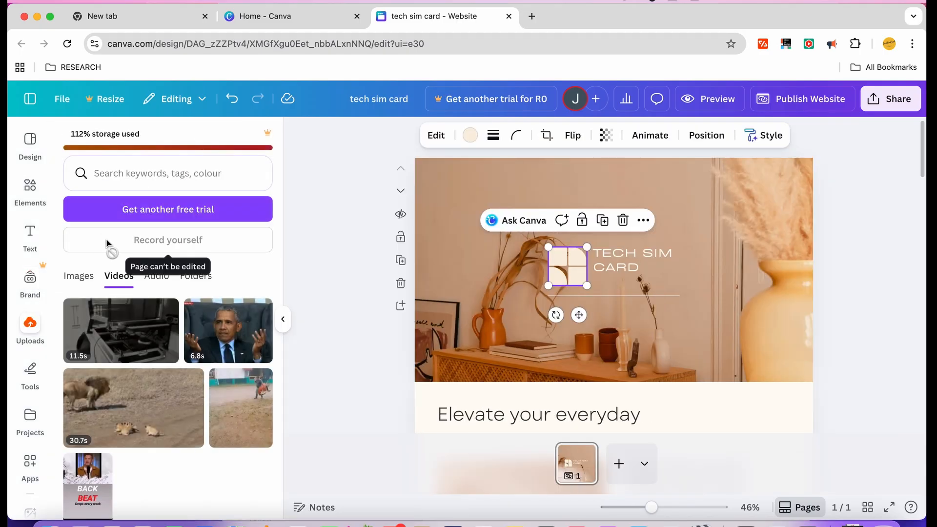
click(78, 276)
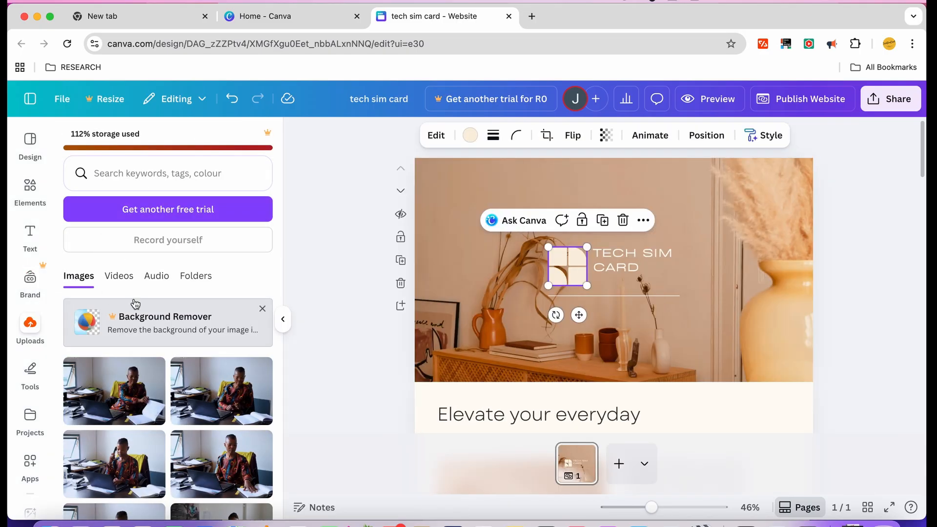
click(262, 308)
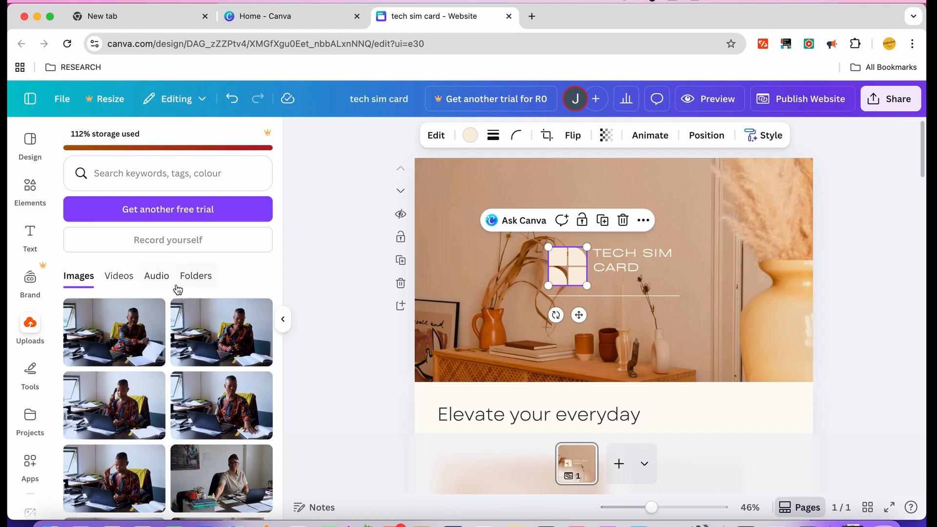
scroll(204, 368, down, 10)
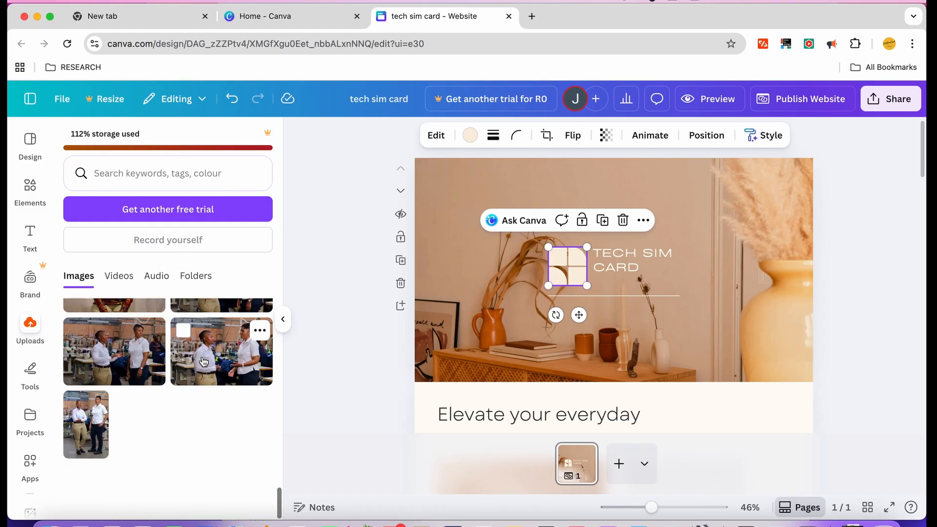
scroll(204, 361, down, 10)
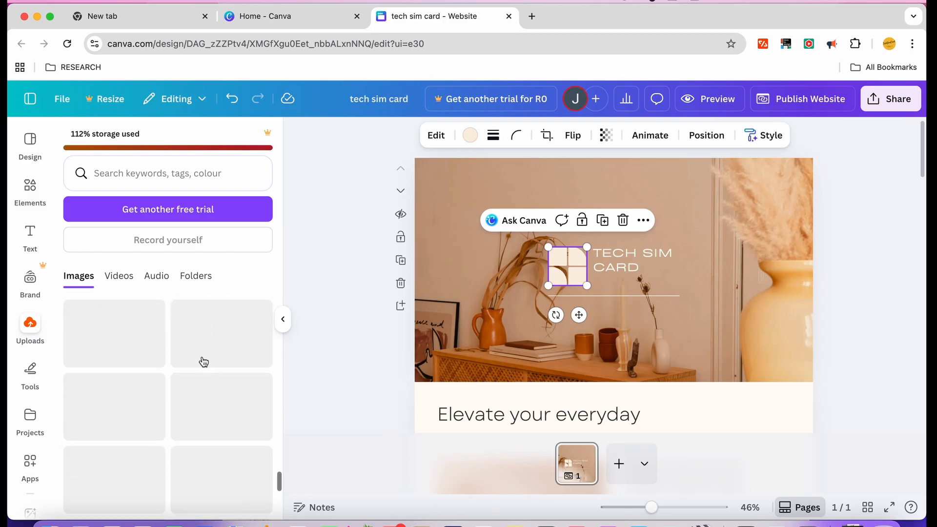
click(148, 172)
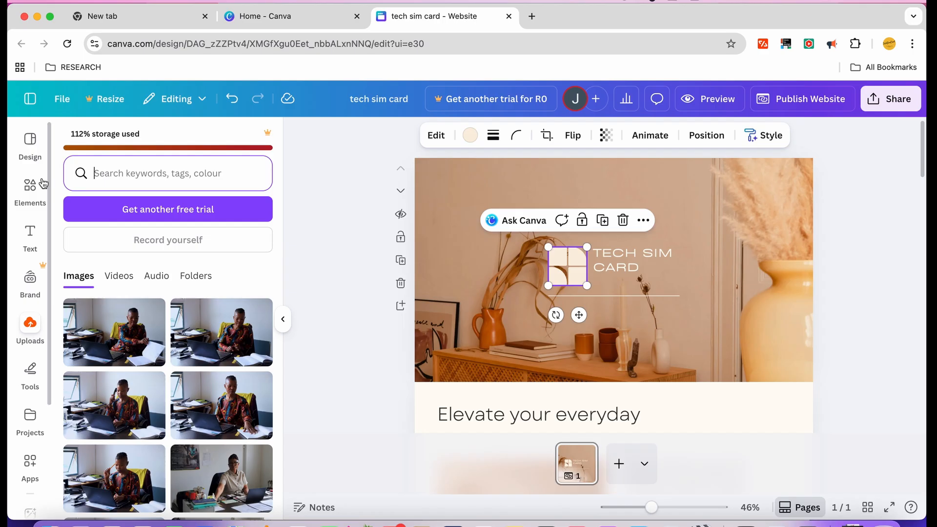
- Replace the header logo with the recently used pink telephone and smartphone photo, sized small beside the "TECH SIM CARD" text
click(30, 189)
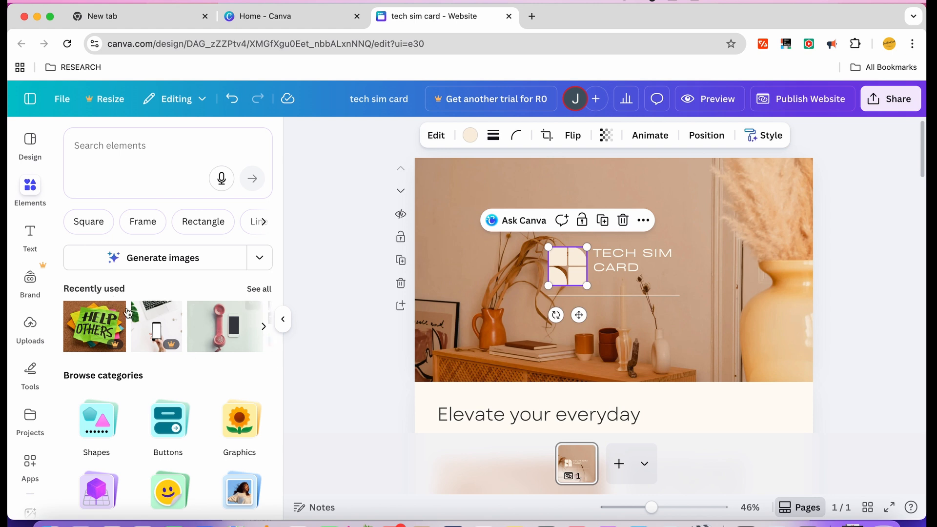
click(218, 333)
drag(748, 360, 552, 230)
click(569, 283)
drag(521, 198, 574, 275)
click(579, 203)
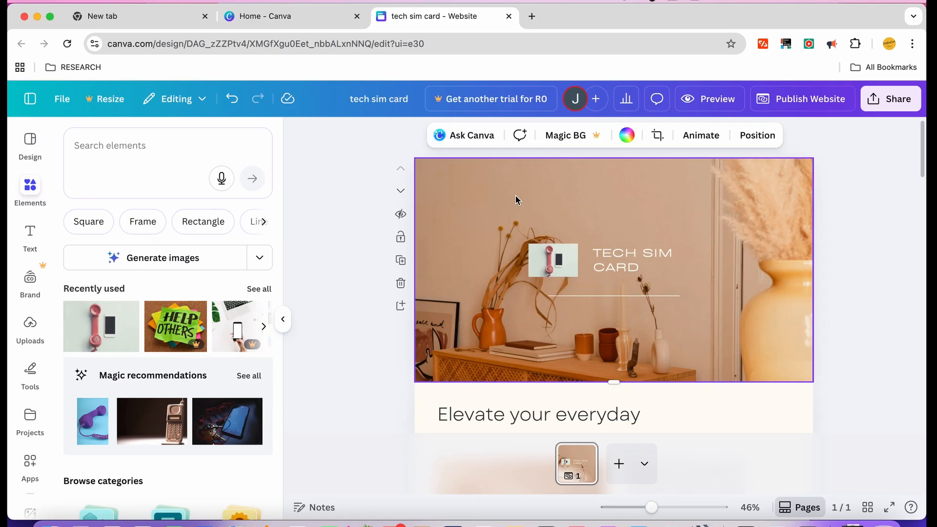
- Browse the suggested element keywords, recently used items and element categories
scroll(174, 345, down, 5)
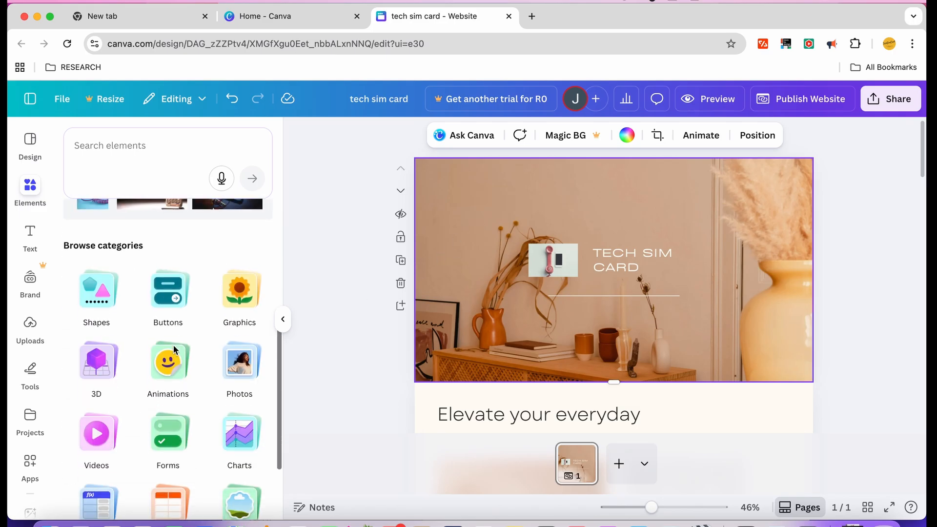
scroll(174, 345, up, 4)
scroll(174, 345, up, 1)
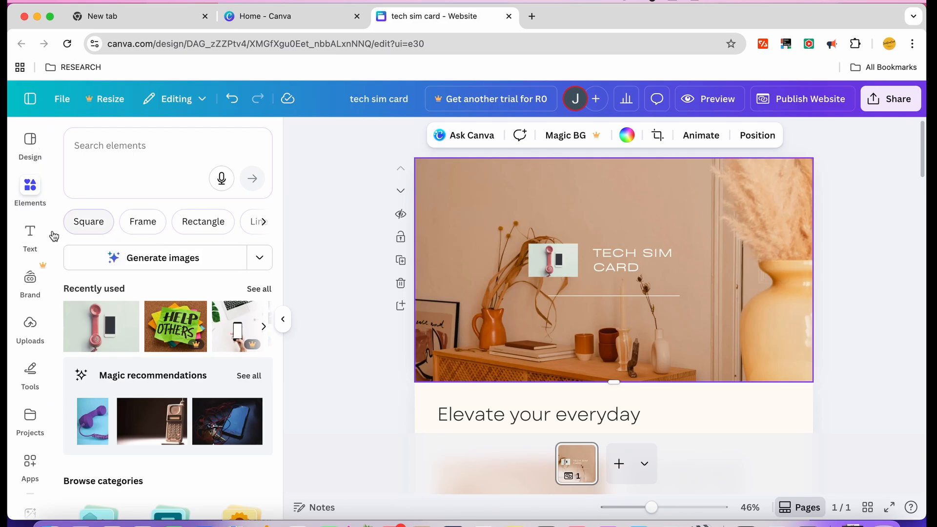
click(28, 192)
click(263, 227)
click(264, 227)
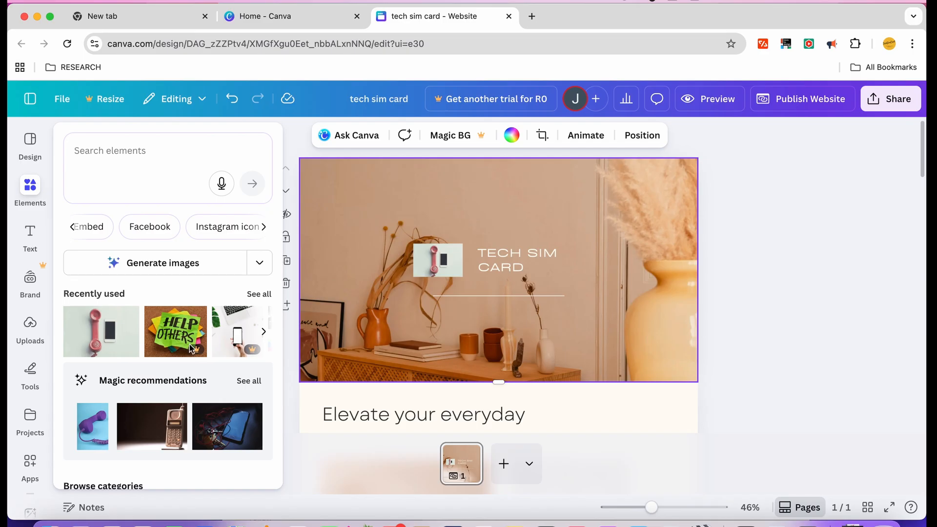
scroll(140, 322, down, 10)
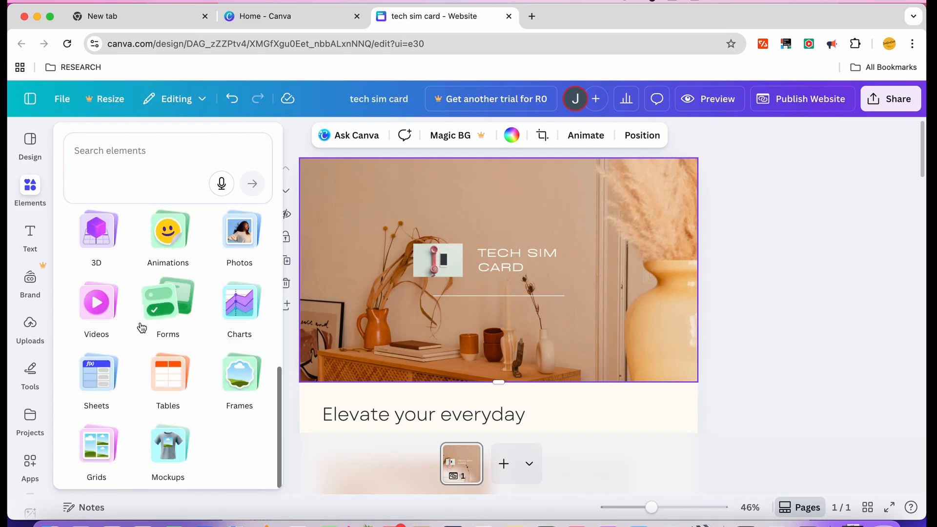
- Add the white dried-leaf branch photo from the Photos category and align it with the header's top-left corner
click(239, 230)
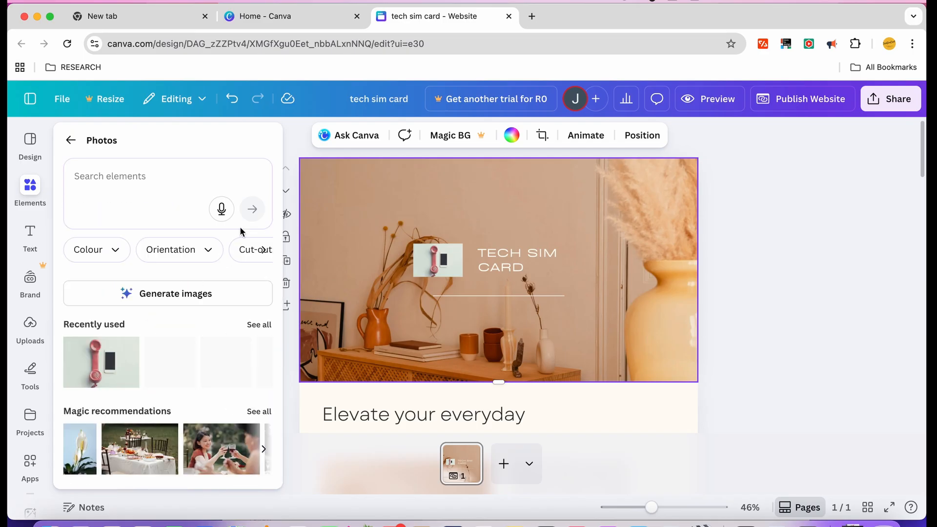
scroll(176, 320, down, 3)
scroll(210, 334, down, 3)
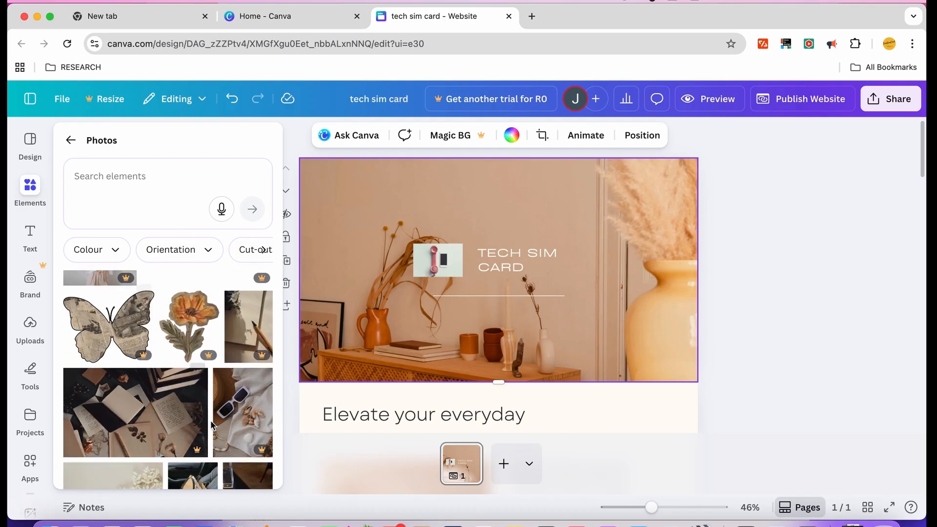
scroll(143, 312, down, 3)
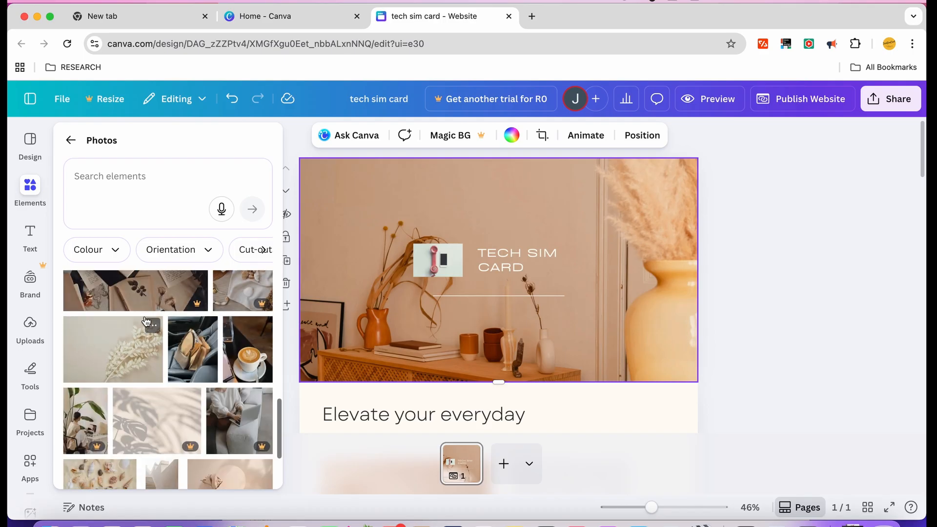
click(108, 353)
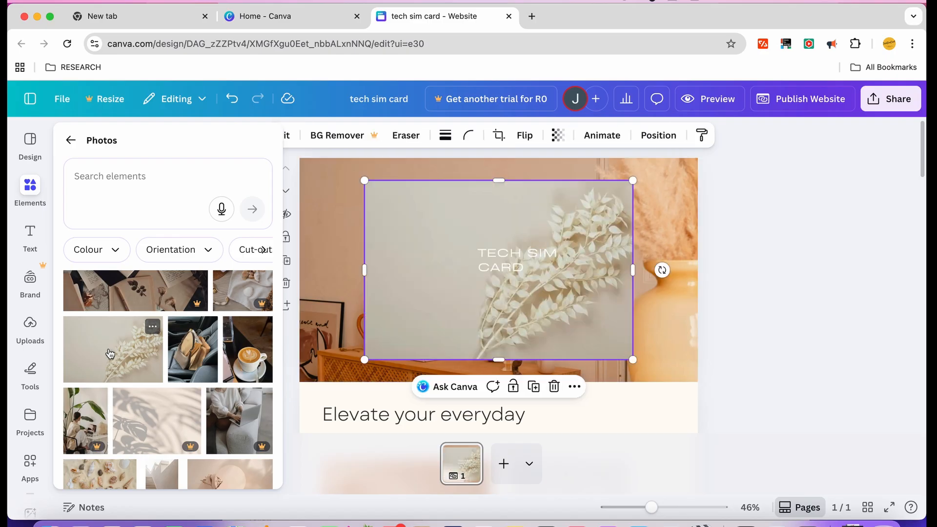
click(421, 247)
drag(396, 223, 334, 204)
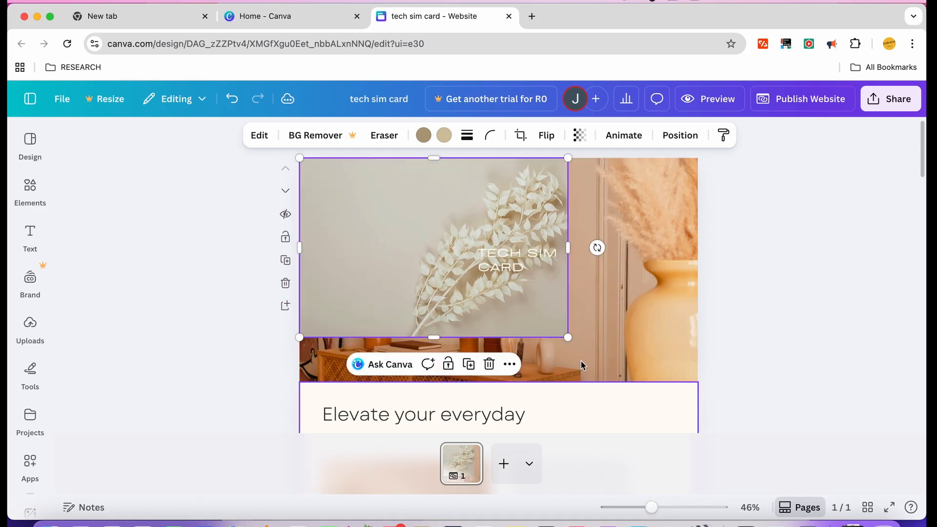
- Delete the header's original background photo, then enlarge the leaf photo to full width and crop its bottom to fit the header
click(601, 340)
key(Delete)
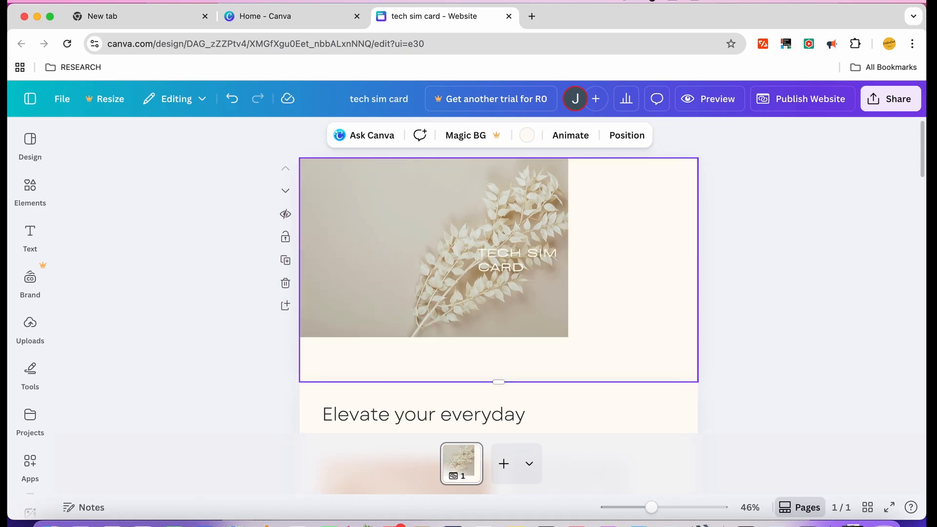
click(445, 301)
drag(568, 337, 707, 420)
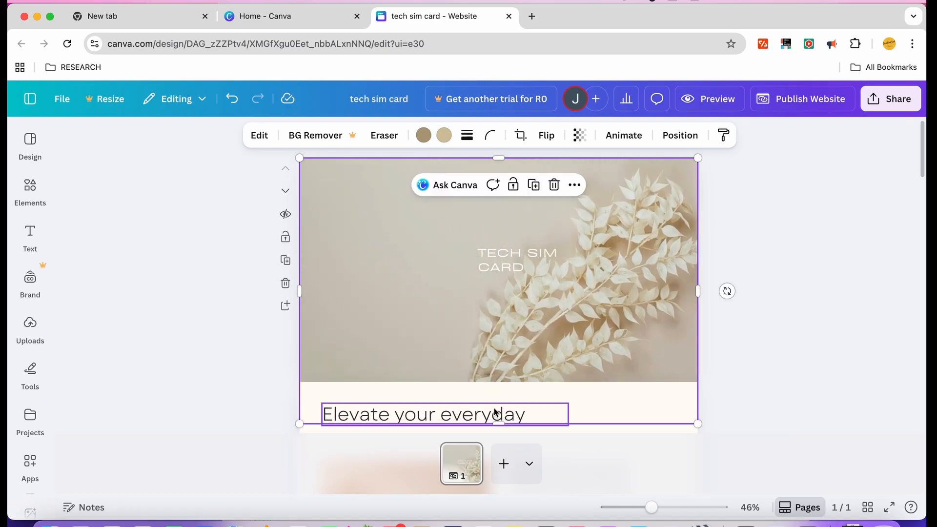
drag(498, 428, 509, 379)
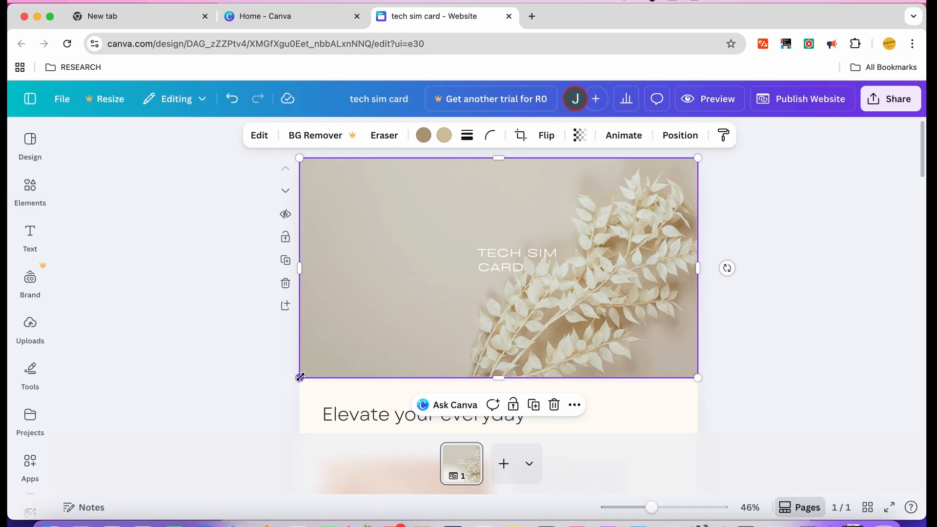
- Move the leaf photo down to uncover the telephone photo and check which options the telephone photo offers
click(506, 255)
drag(394, 223, 451, 341)
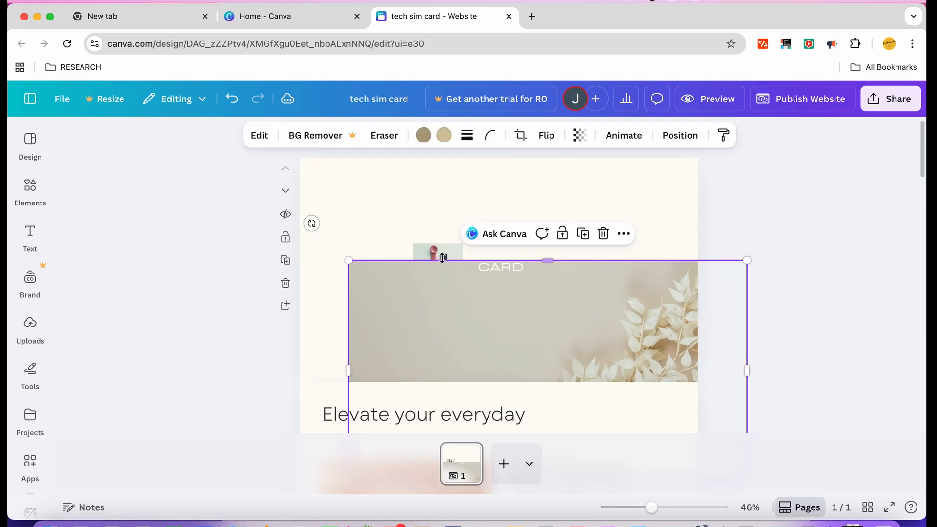
click(438, 251)
right_click(438, 251)
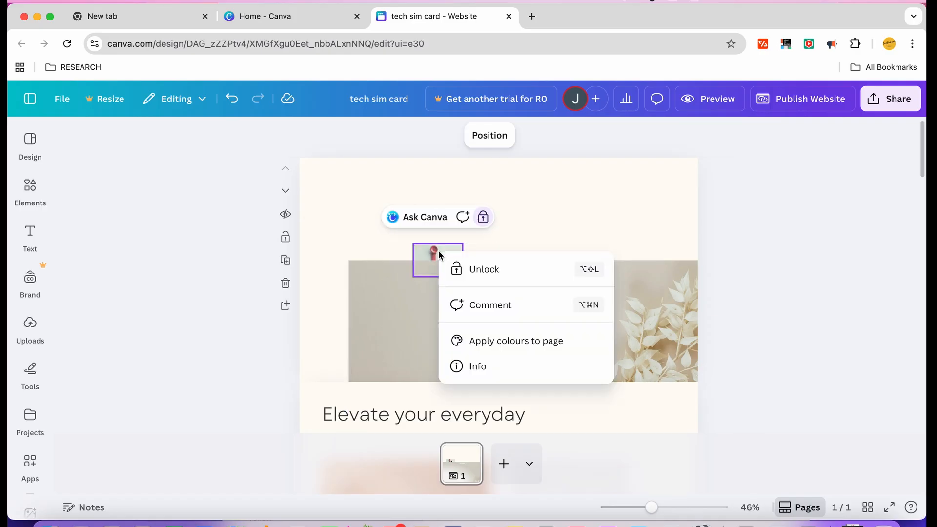
click(418, 265)
right_click(430, 255)
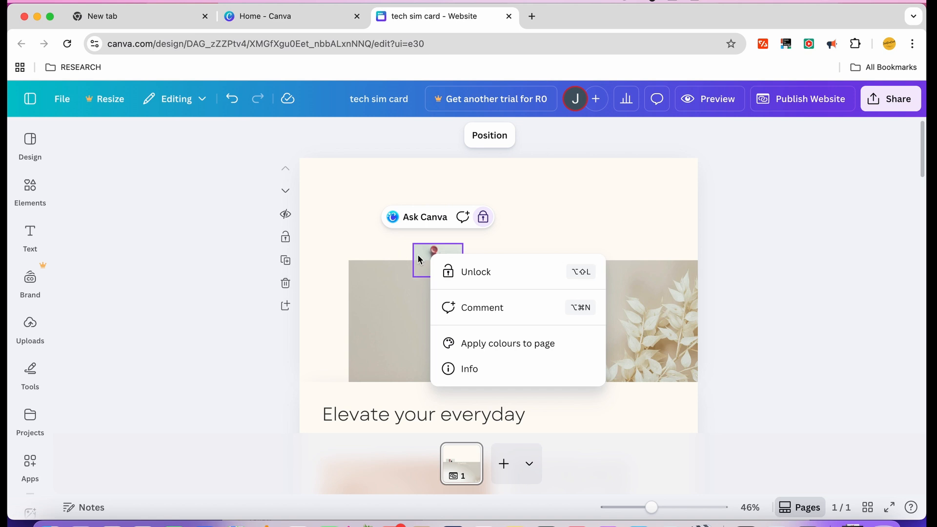
click(417, 254)
- Move the leaf photo back over the header and send it backward behind the telephone photo
click(393, 288)
drag(403, 307, 349, 203)
right_click(350, 204)
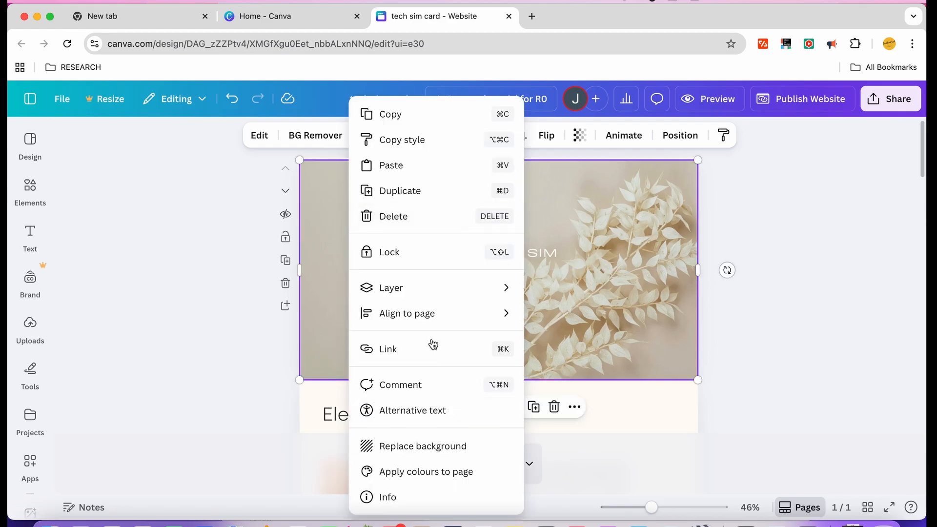
mouse_move(474, 295)
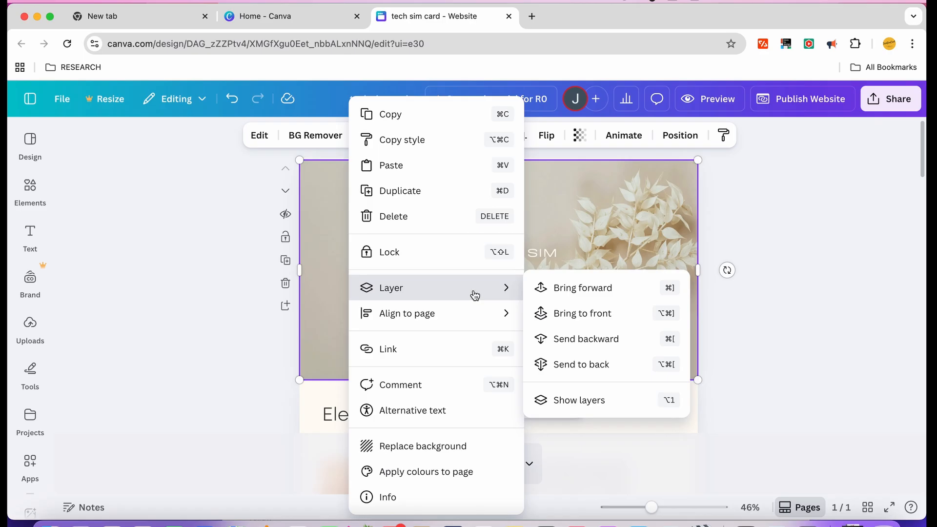
click(566, 338)
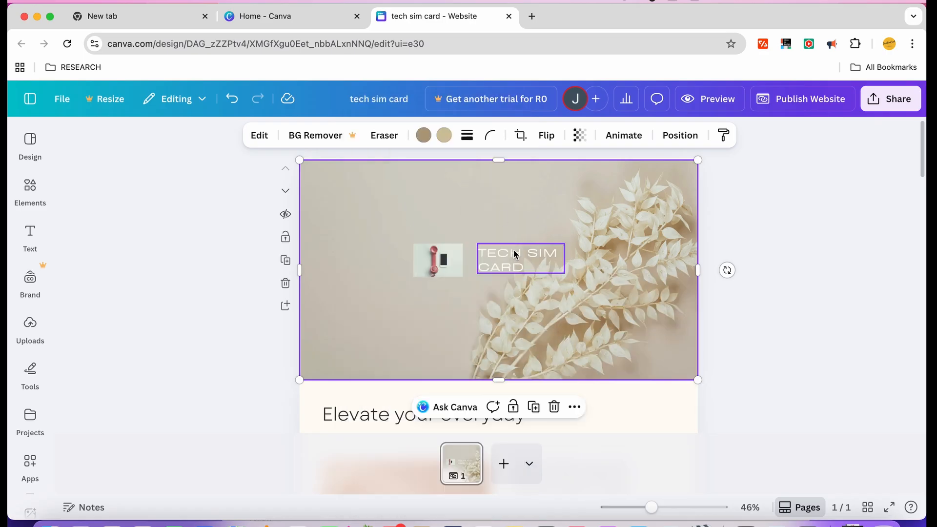
- Change the background of the "Elevate your everyday" section to white from the document colours
scroll(712, 319, down, 5)
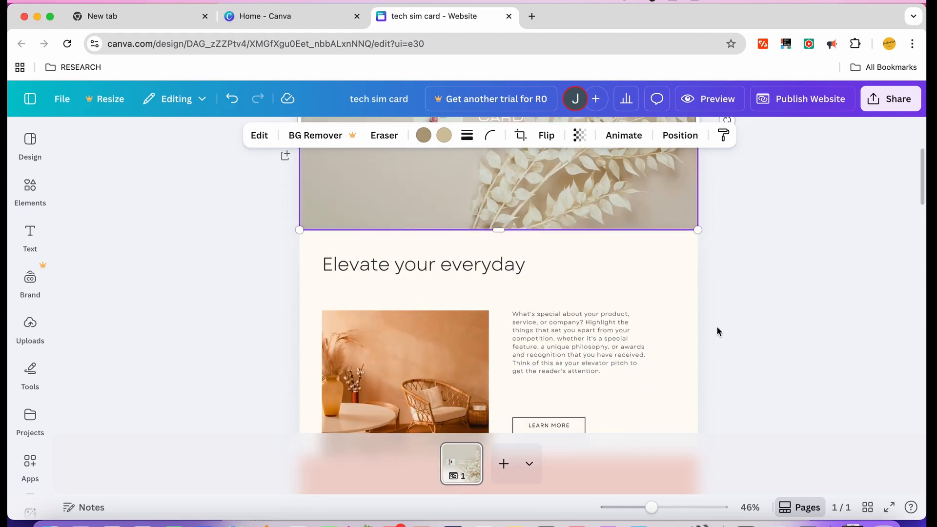
click(668, 263)
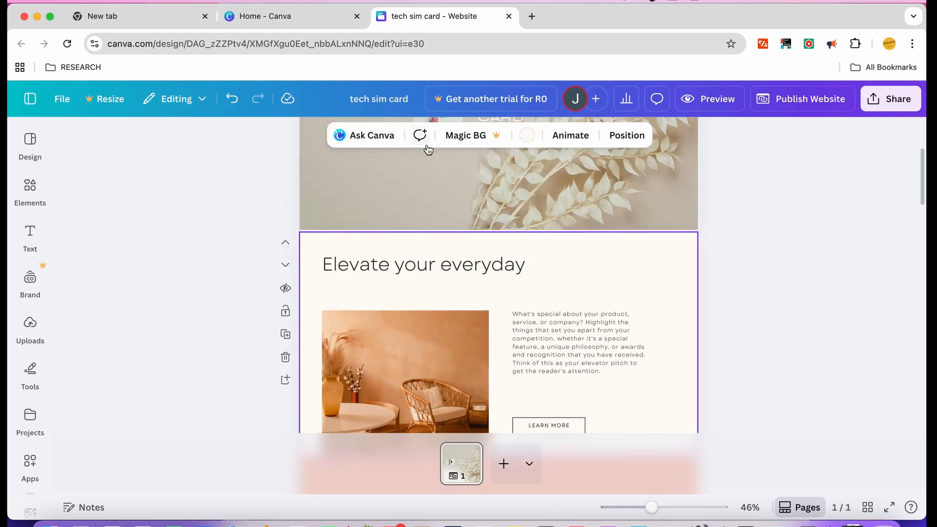
click(528, 138)
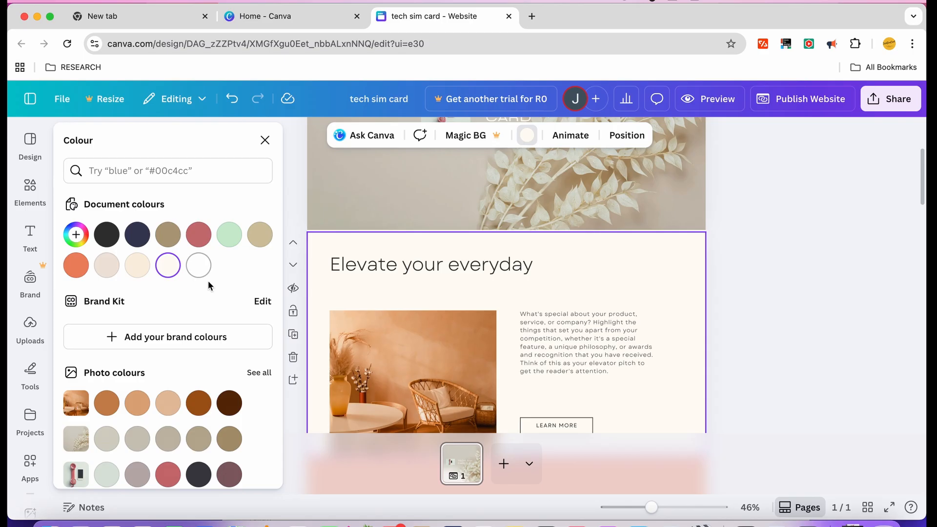
click(200, 270)
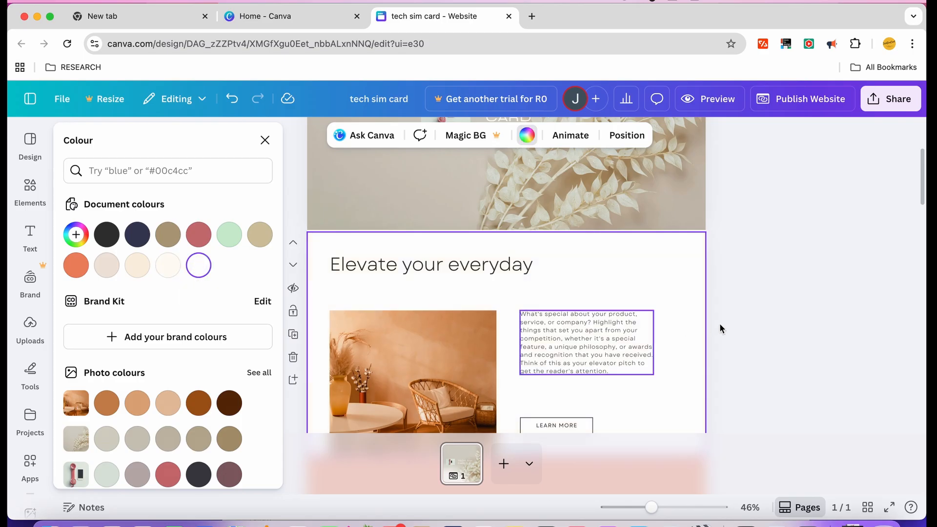
click(724, 357)
- Try replacing the paragraph in the "Elevate your everyday" section with filler text, and undo the replacement
scroll(410, 381, down, 3)
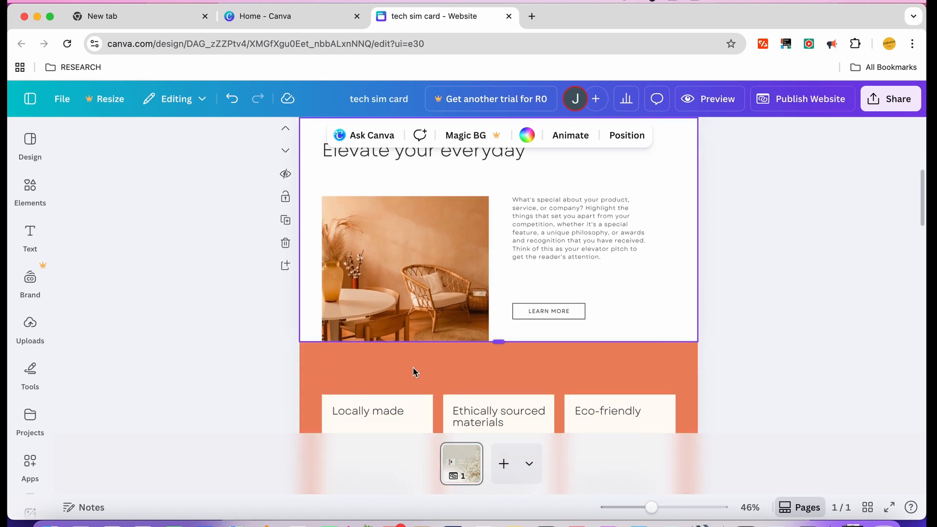
double_click(551, 227)
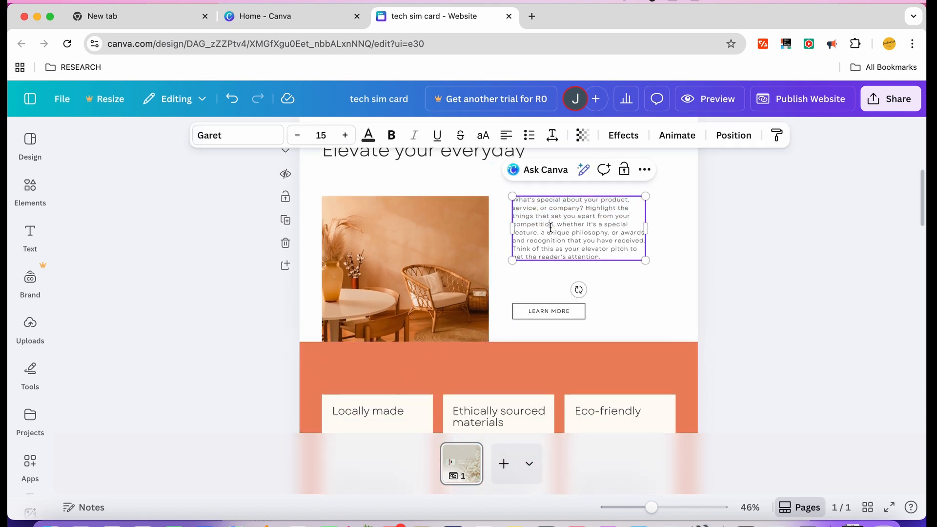
triple_click(550, 227)
text(sdfsdfsdfsdfsdfsdfsdfsdfsdfsdf)
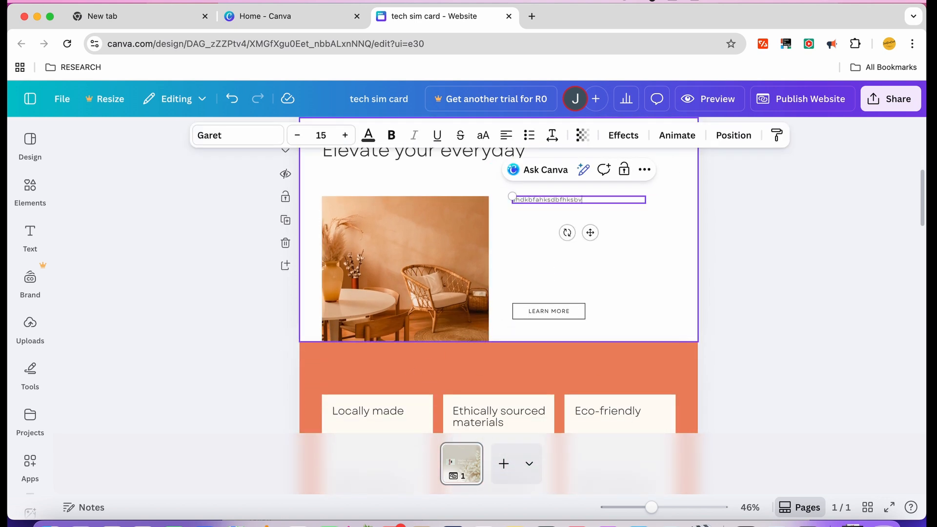
key(super+z)
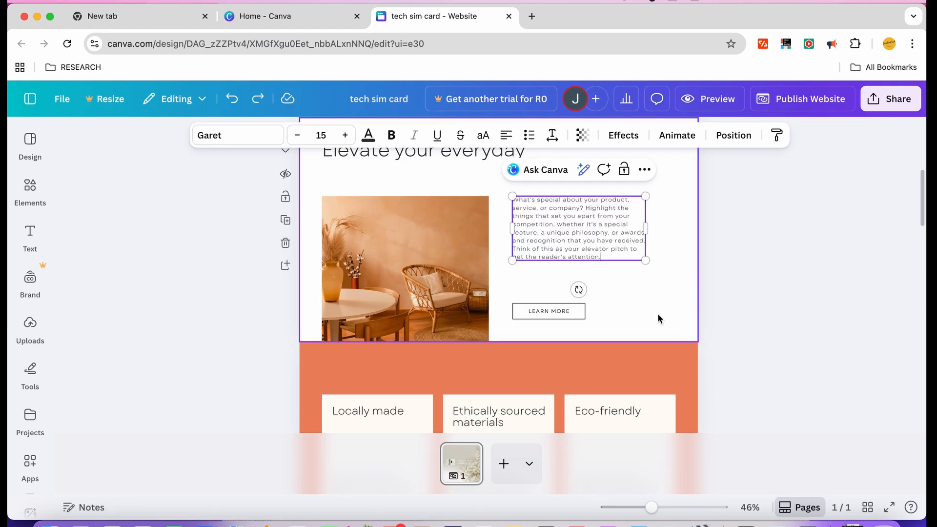
click(566, 311)
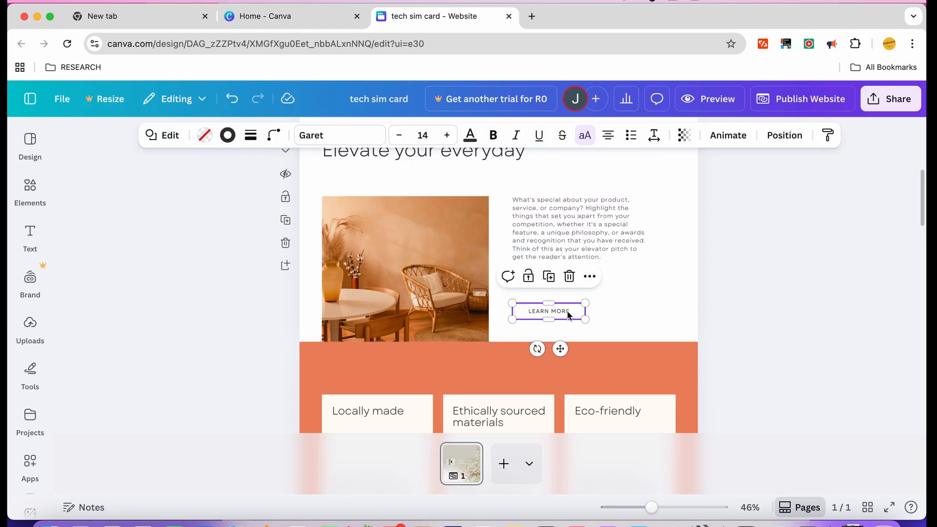
scroll(591, 320, down, 5)
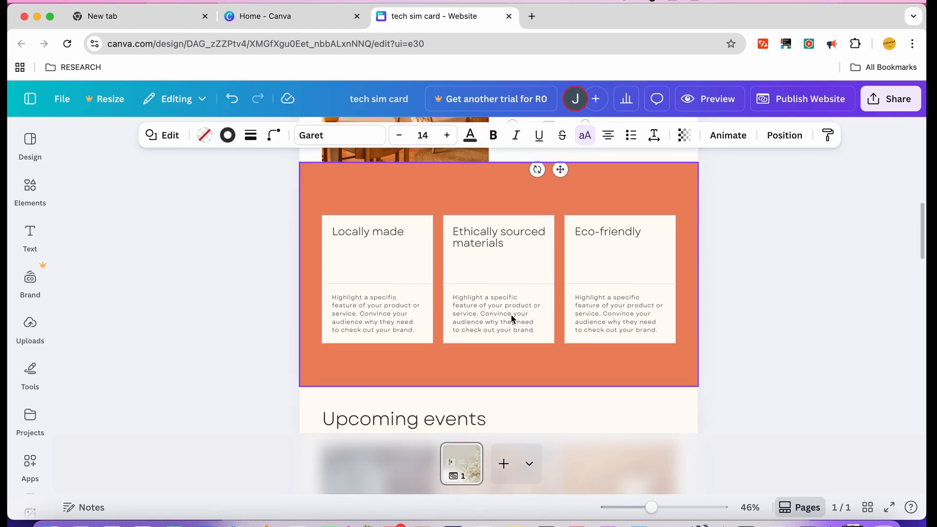
click(817, 290)
scroll(630, 276, up, 10)
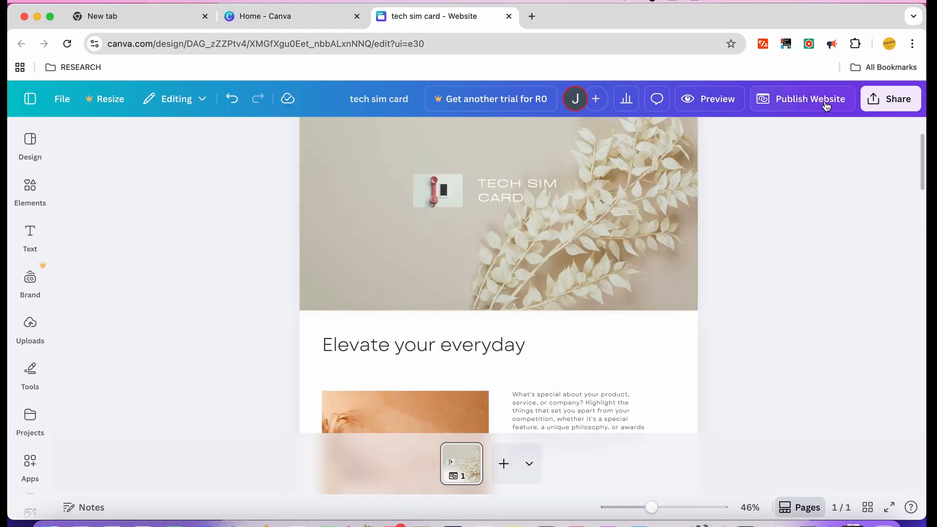
- Publish the website with the site address testingwebsitesim on the my.canva.site domain
click(825, 105)
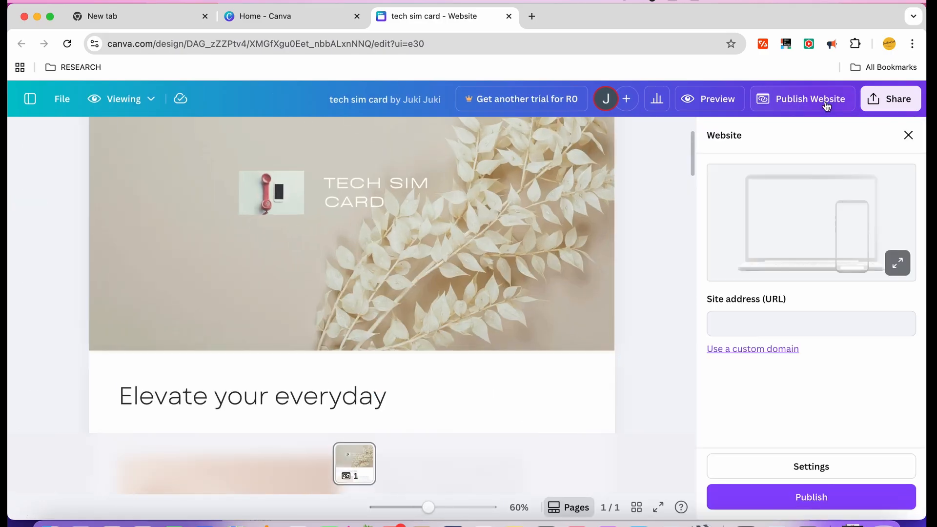
click(772, 324)
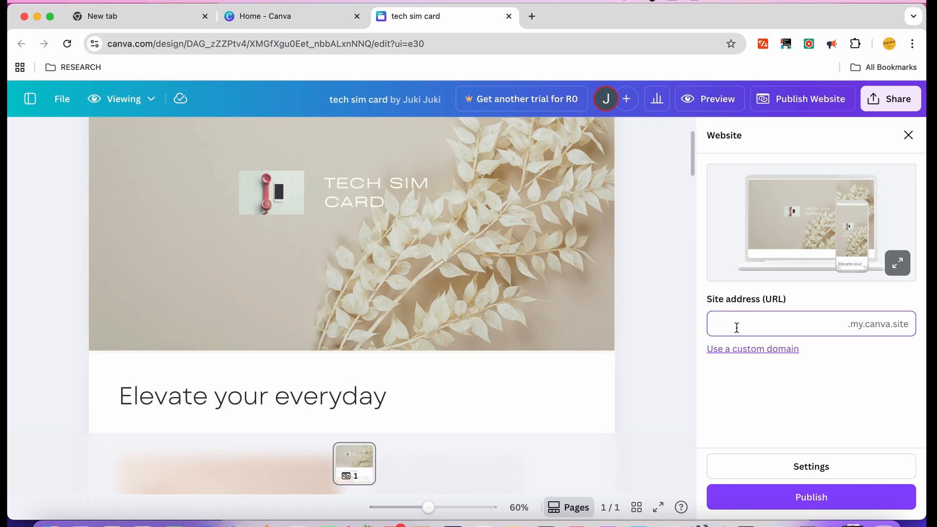
text(testingweb)
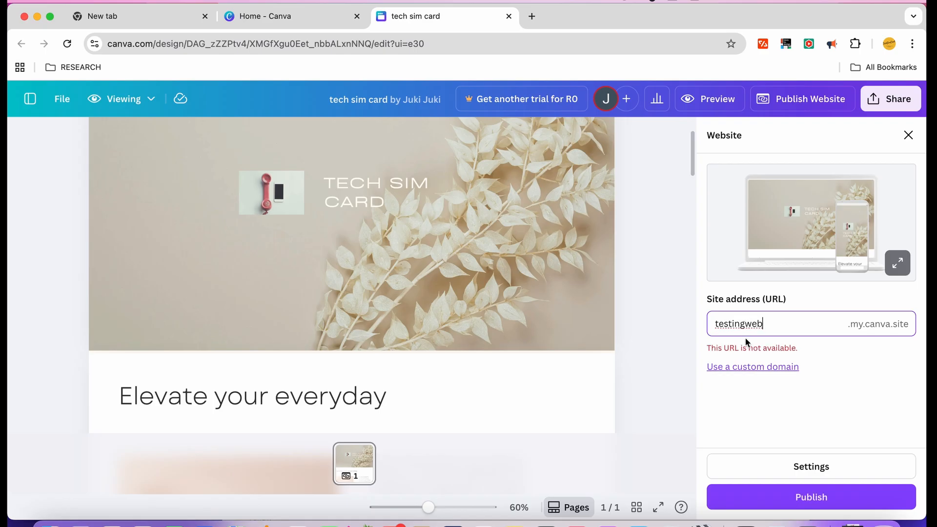
text(sitesim)
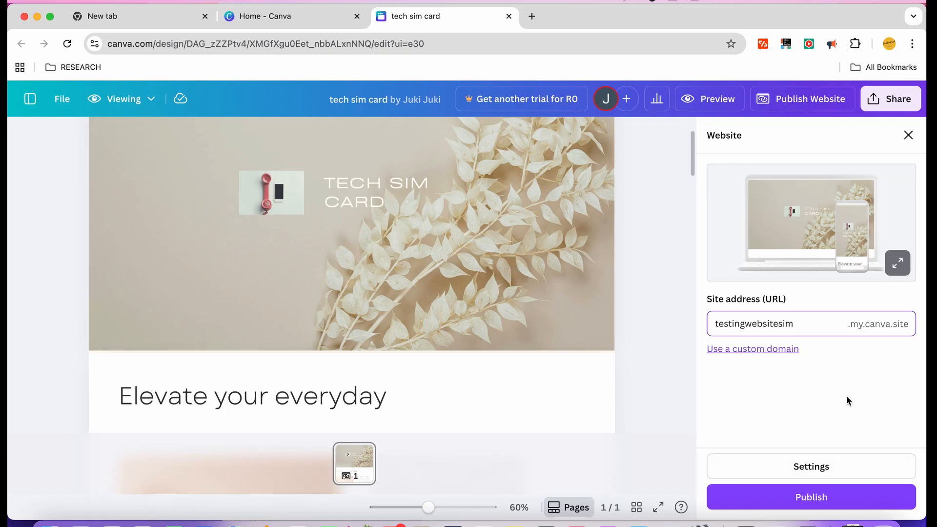
click(839, 504)
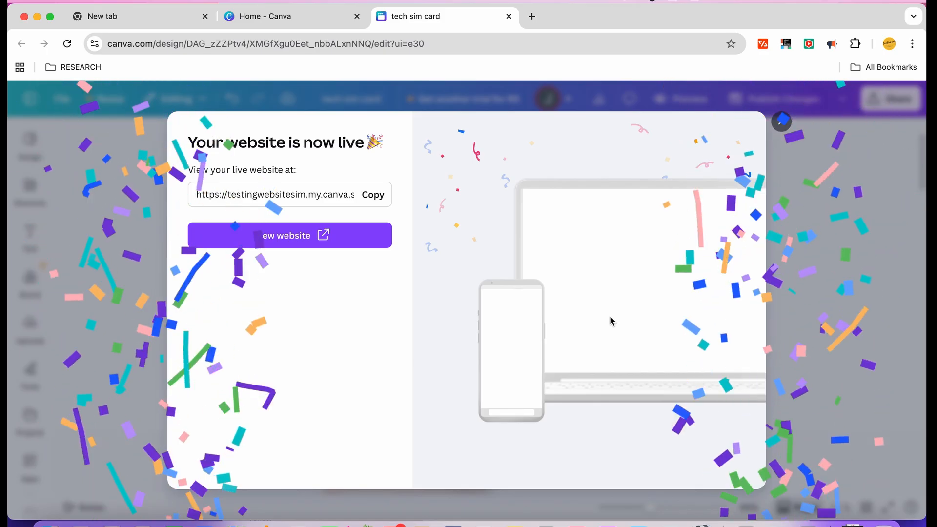
- View the live website's sections from header to contact details, and return to the design editor, dismissing the publishing confirmation
click(297, 238)
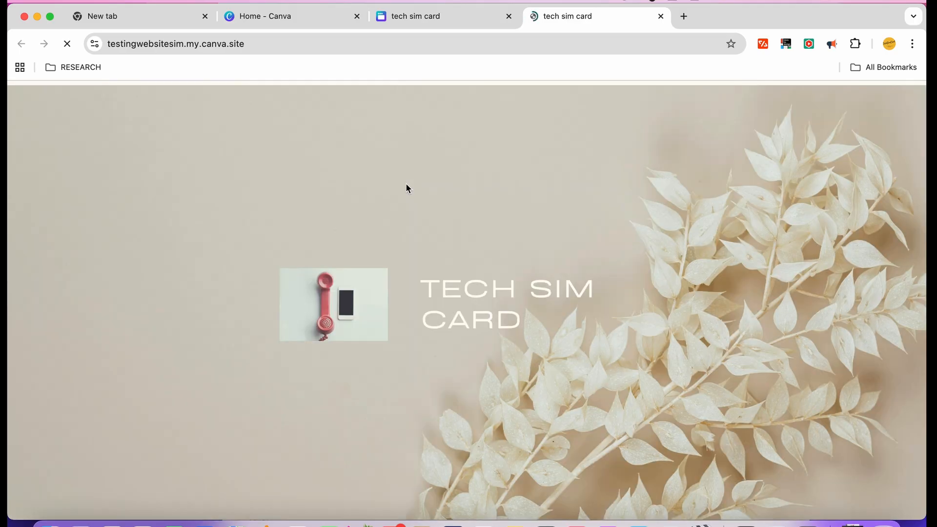
scroll(497, 271, down, 15)
scroll(496, 268, down, 20)
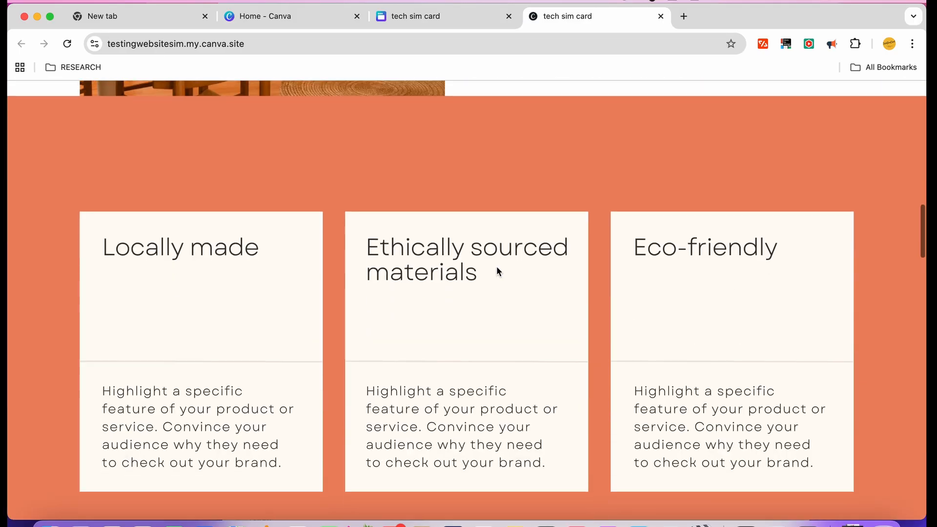
scroll(370, 266, down, 20)
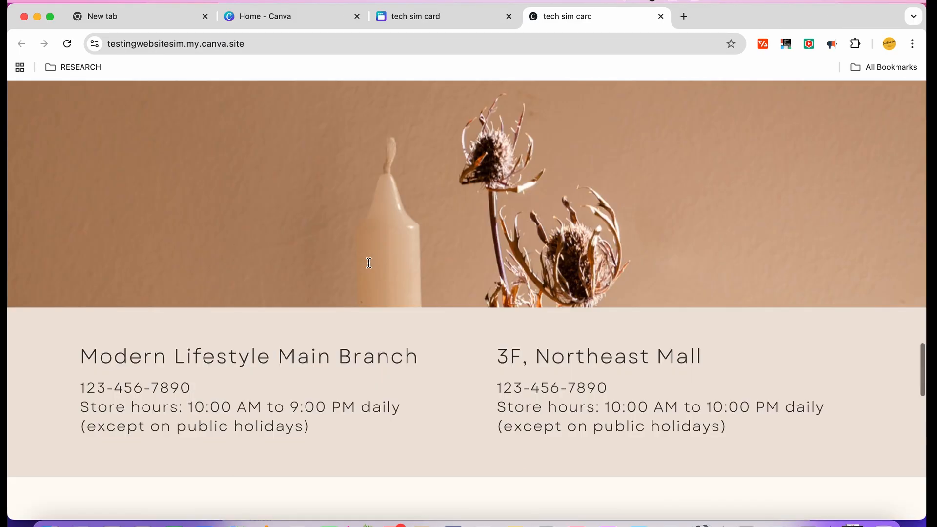
scroll(368, 262, up, 20)
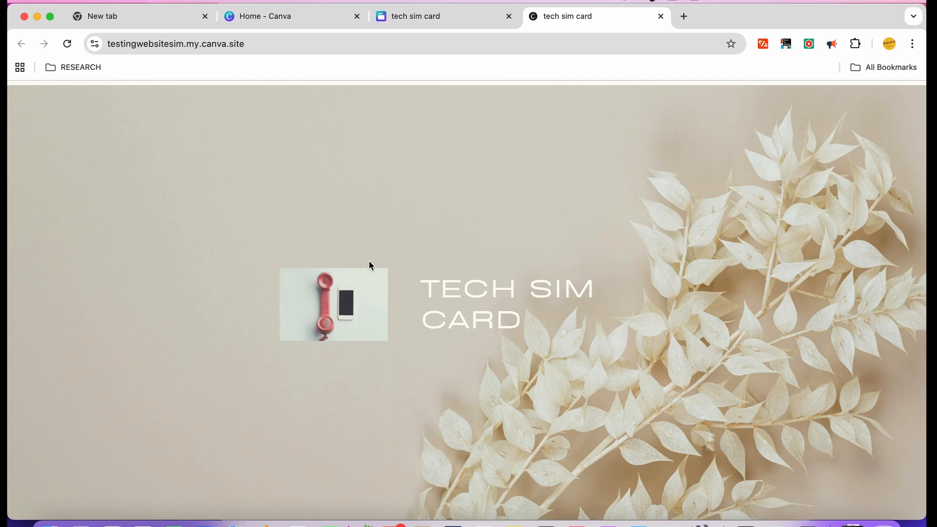
click(433, 22)
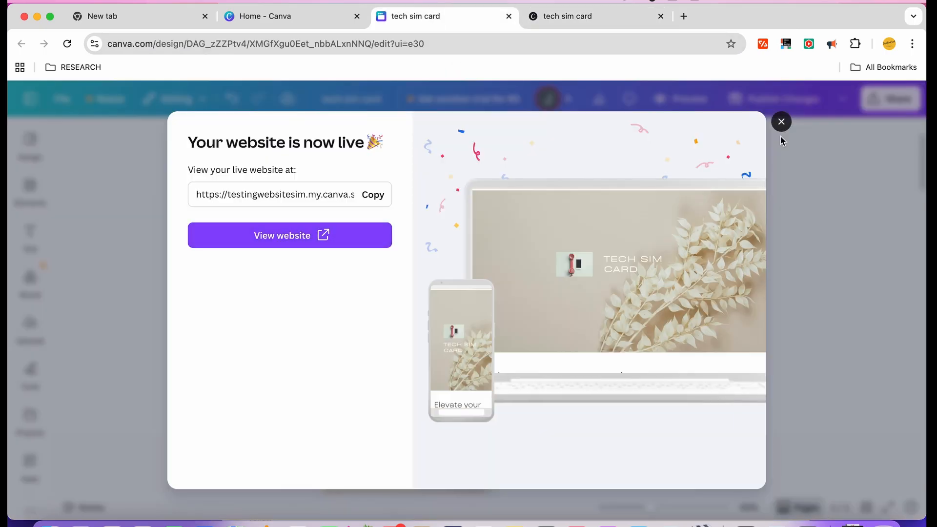
click(781, 122)
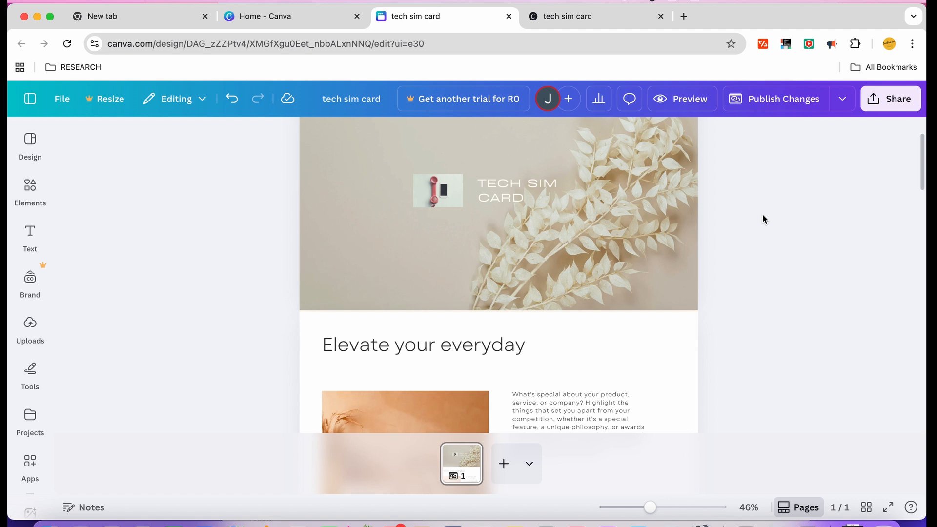
scroll(762, 216, up, 5)
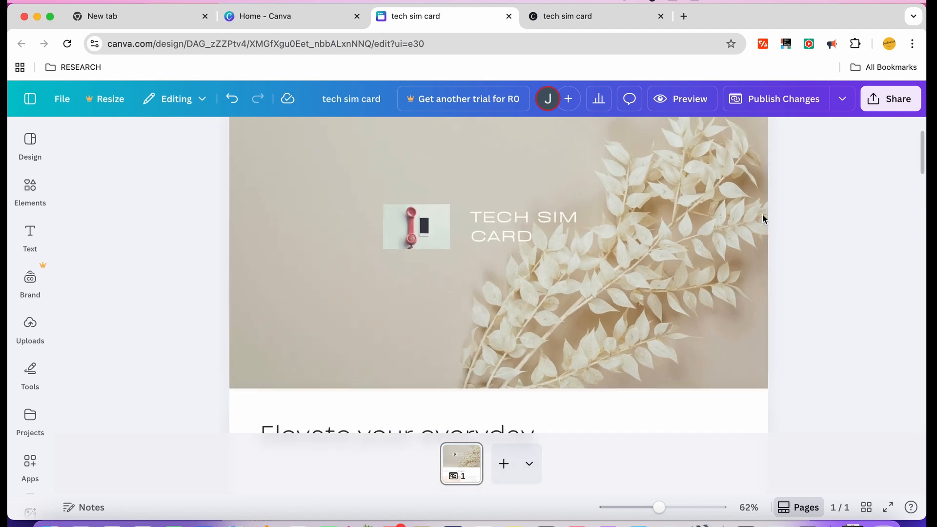
scroll(763, 216, up, 1)
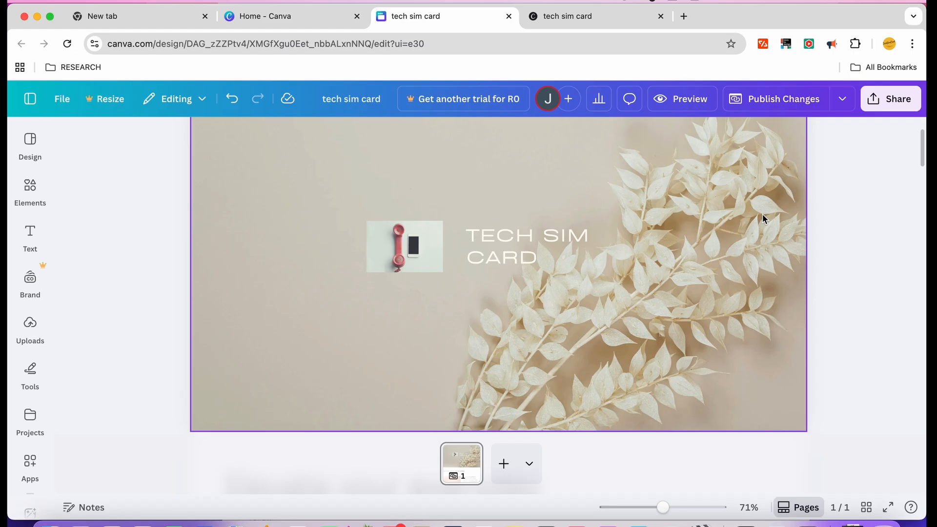
scroll(525, 178, up, 2)
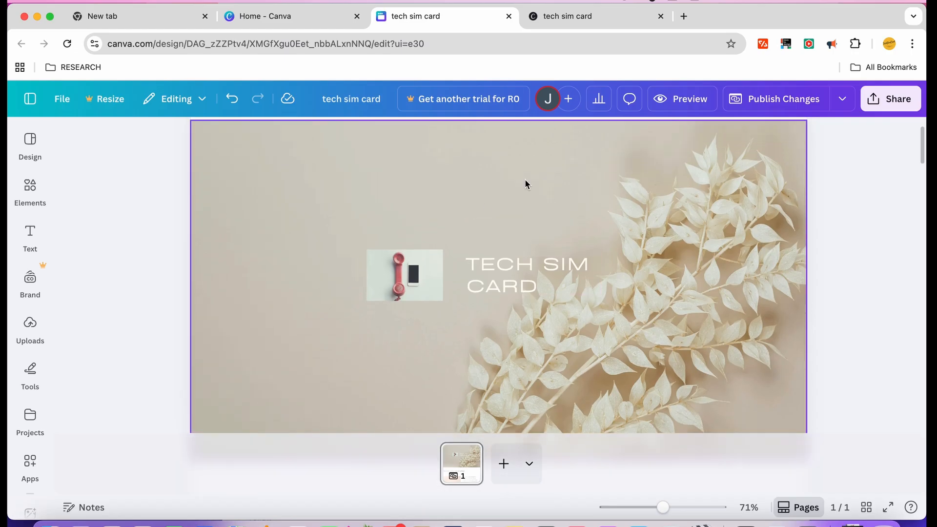
click(429, 282)
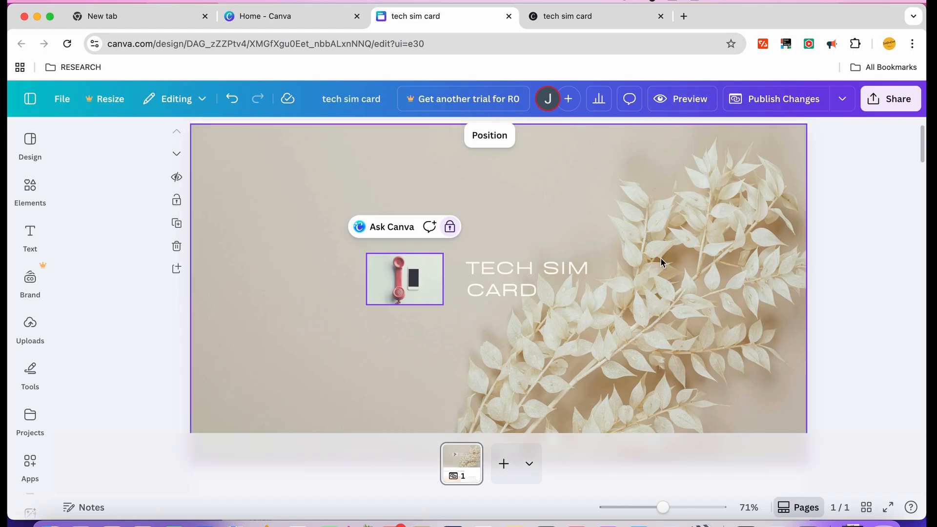
click(853, 209)
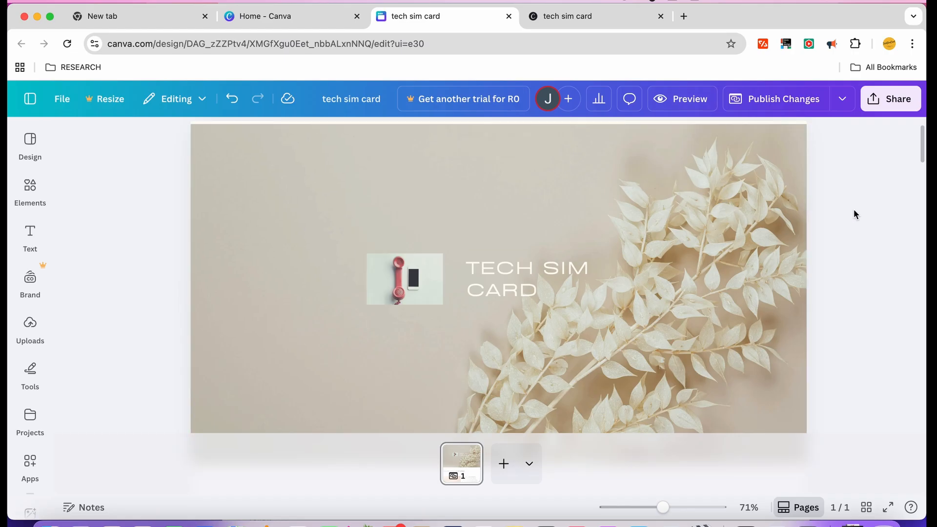
click(420, 271)
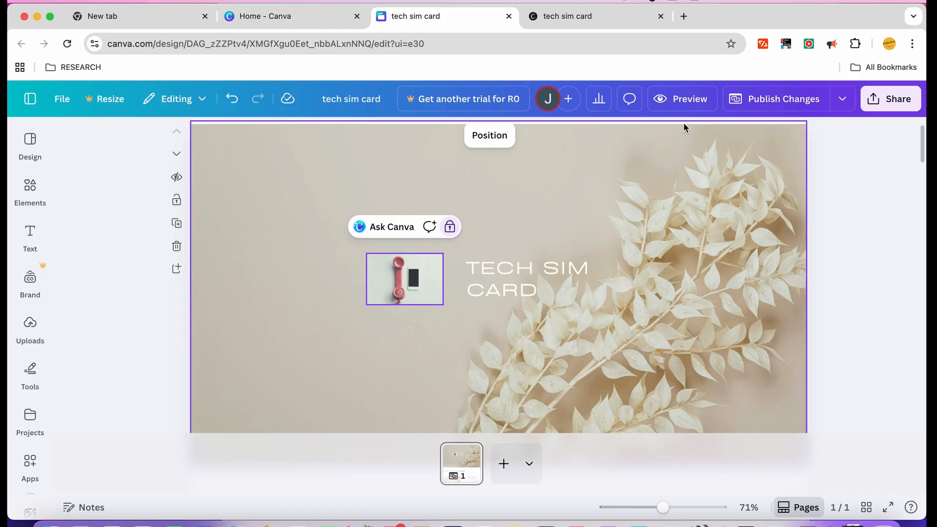
- Check the published website's address and publishing options, and switch the design back to Editing mode
click(841, 100)
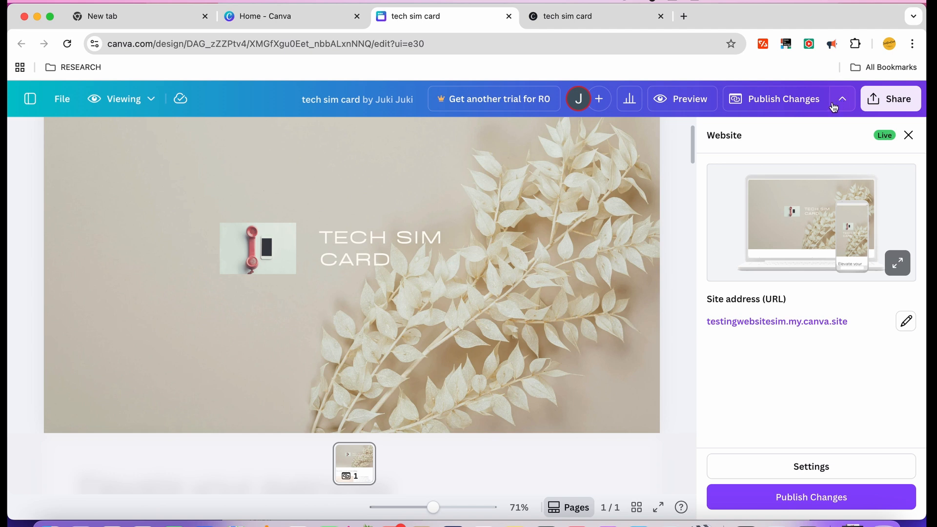
click(150, 100)
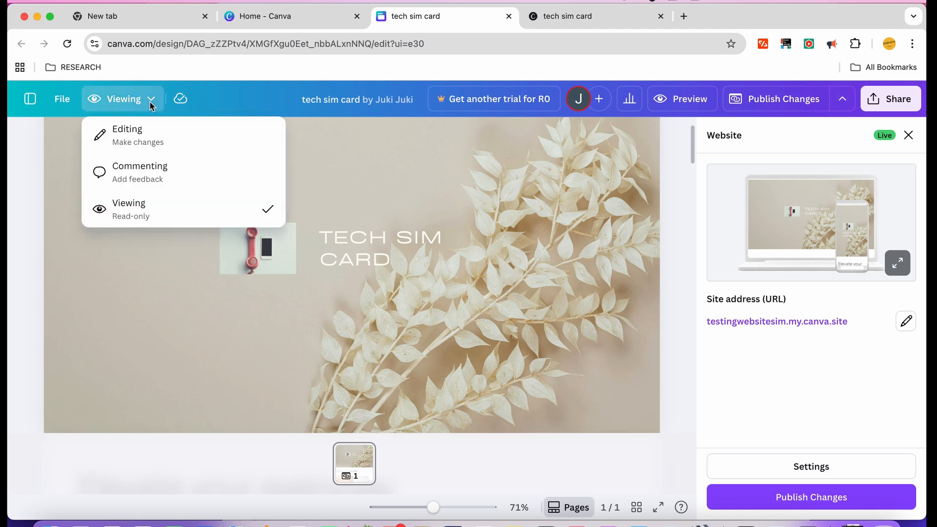
click(144, 130)
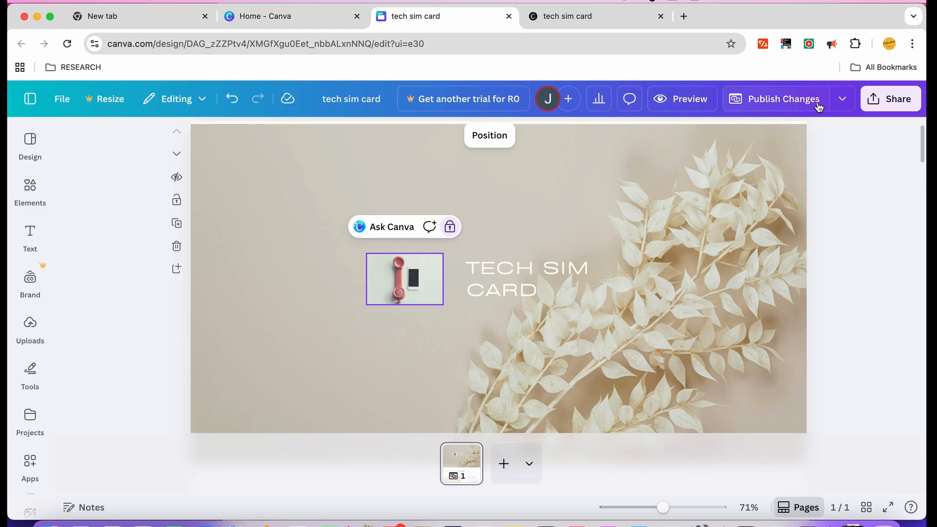
- Look at the Photos elements, and preview the website in the desktop layout before returning to the editor
click(46, 178)
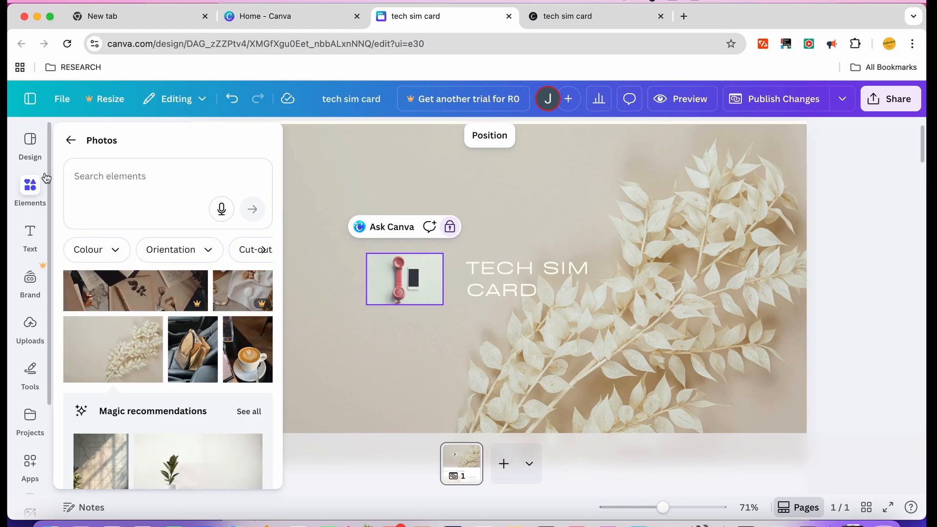
click(46, 178)
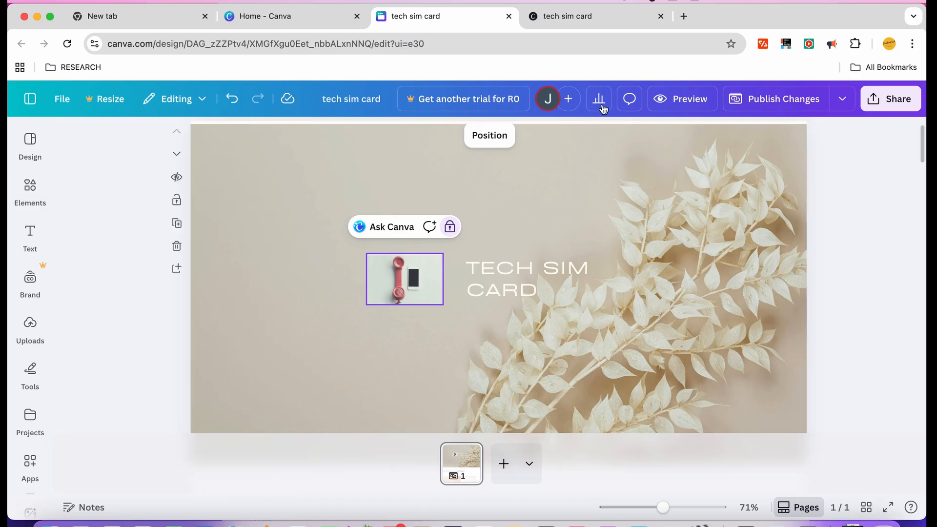
click(666, 103)
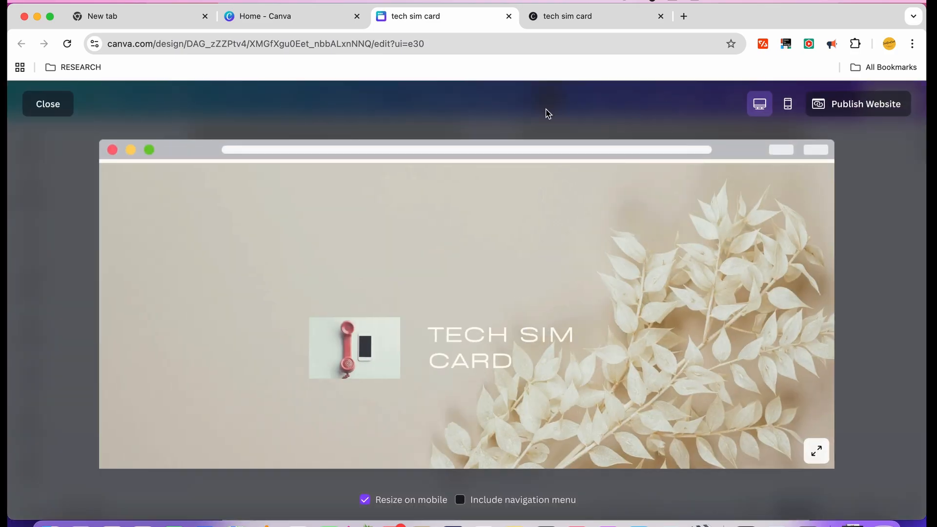
click(58, 107)
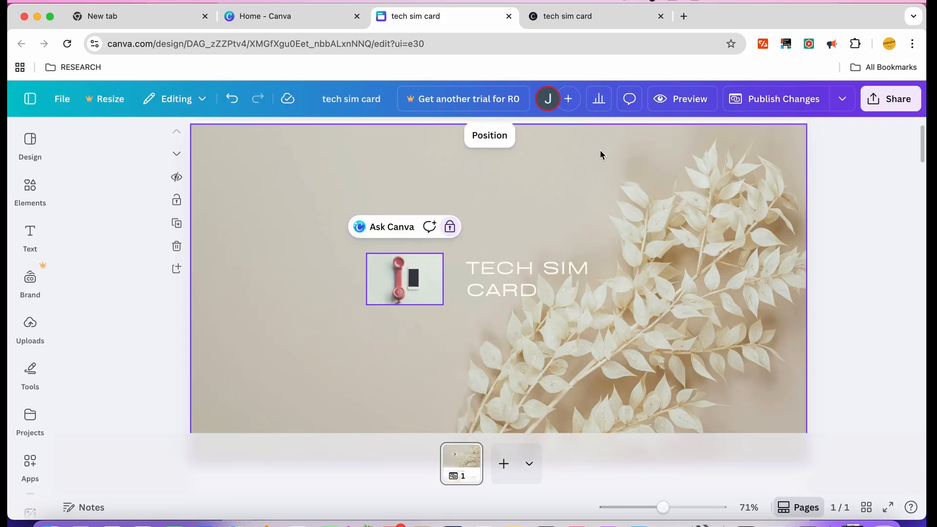
- Look at the published website's publishing options, and return to Editing mode before going to the home page
click(842, 101)
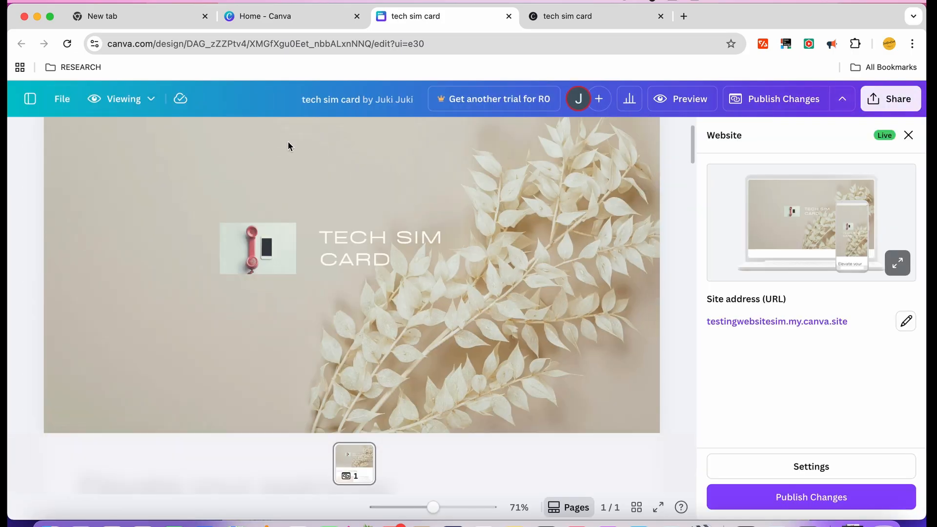
click(153, 100)
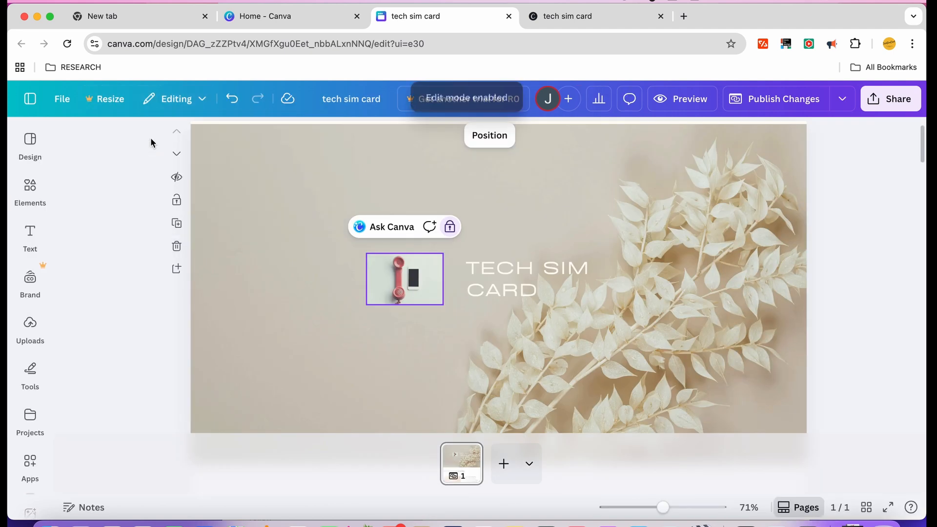
click(30, 101)
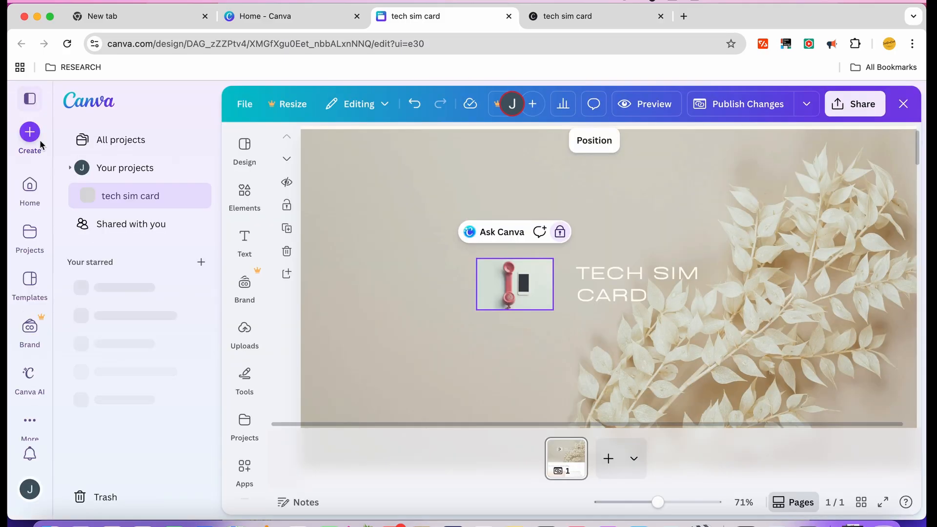
click(30, 188)
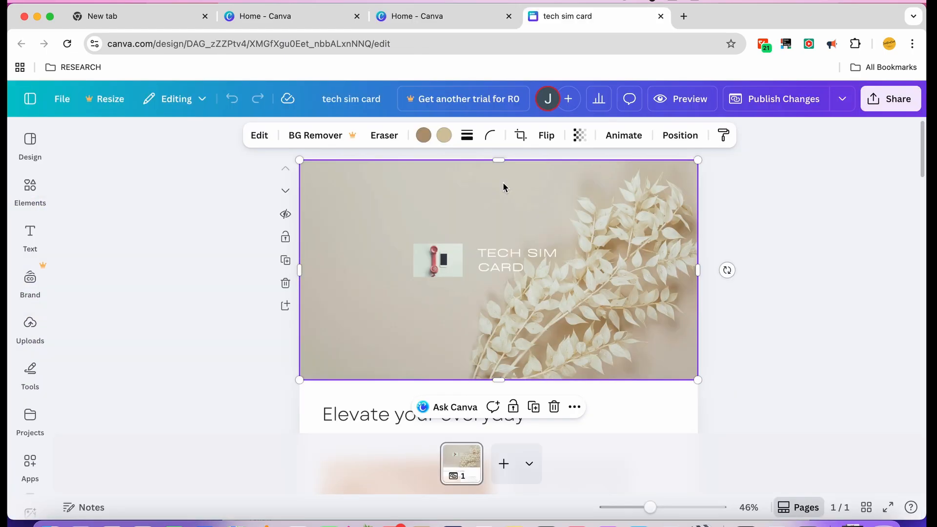
click(804, 215)
click(464, 192)
click(780, 189)
click(470, 191)
click(775, 263)
scroll(775, 264, down, 3)
scroll(776, 264, up, 3)
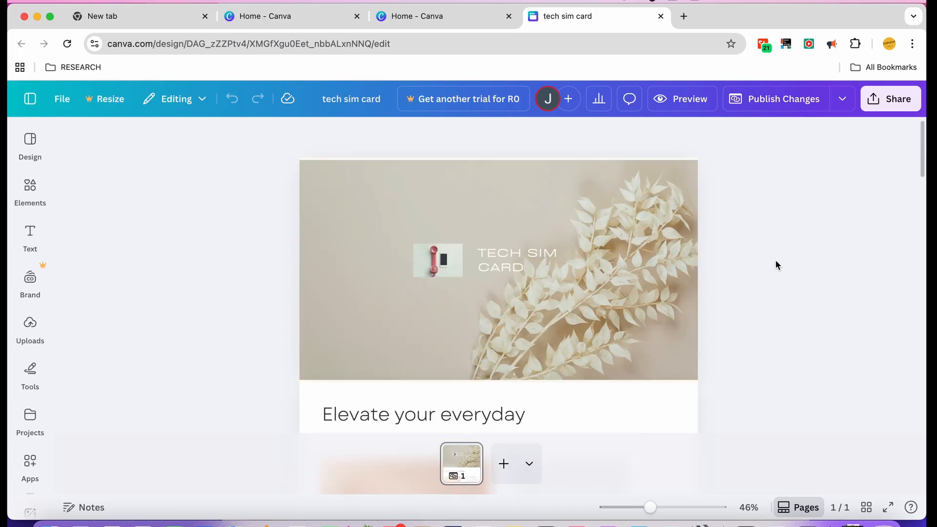
scroll(775, 264, down, 1)
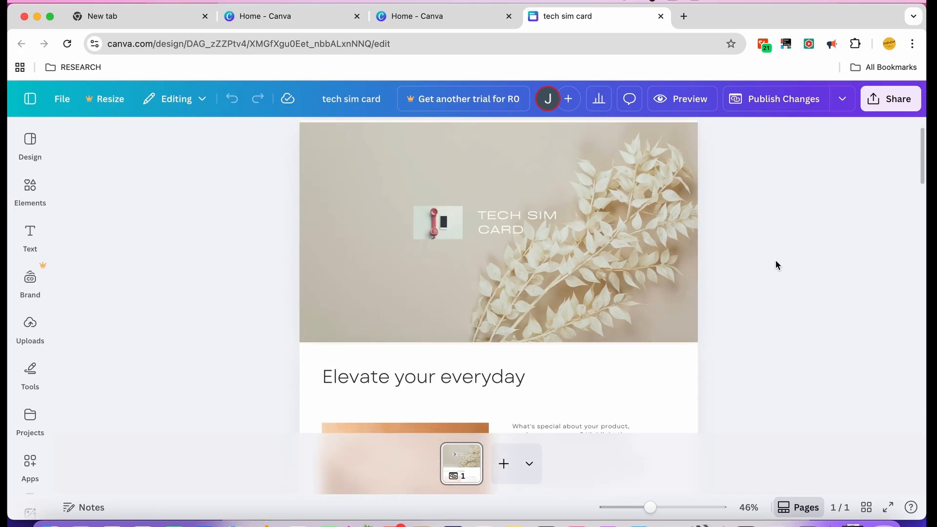
scroll(775, 263, up, 1)
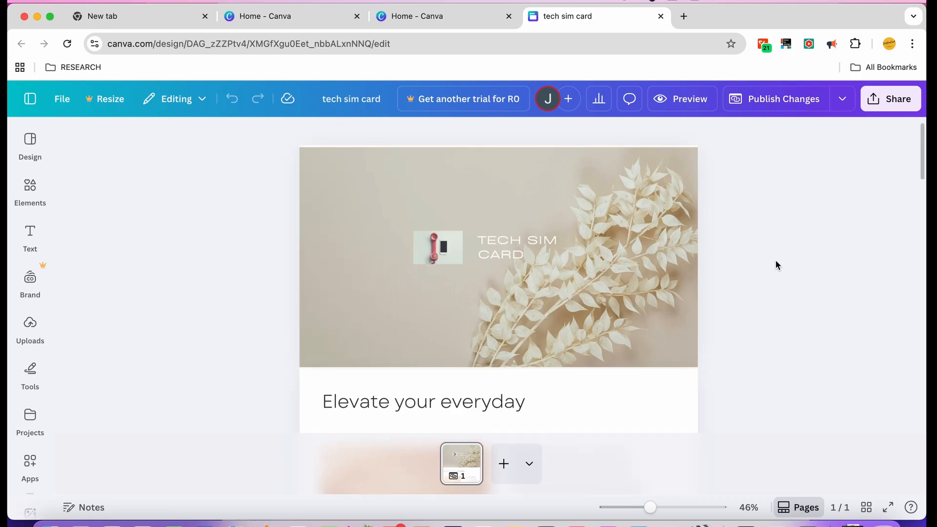
click(535, 195)
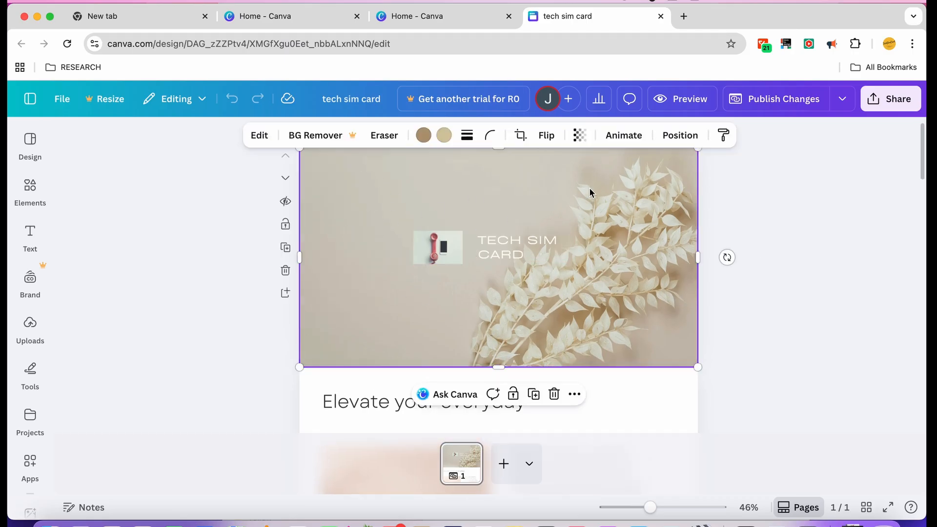
click(825, 223)
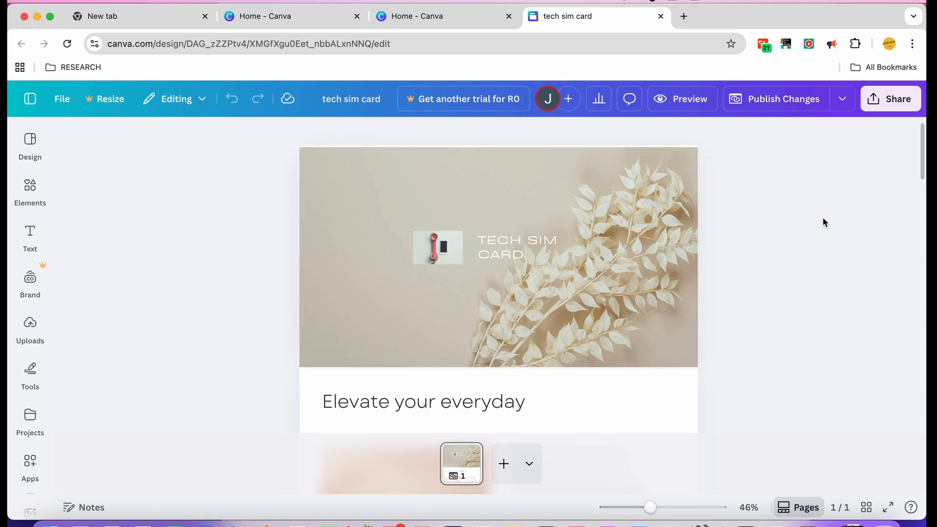
click(522, 197)
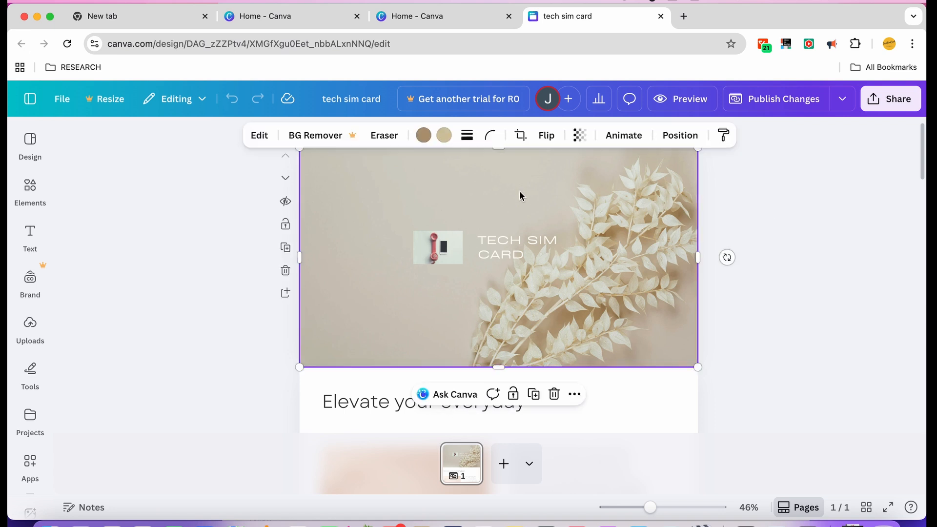
click(449, 257)
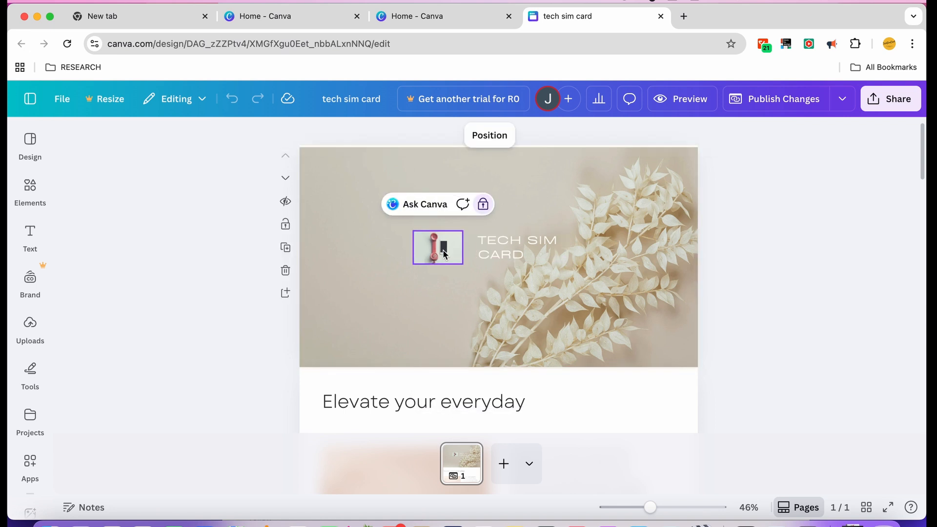
click(539, 204)
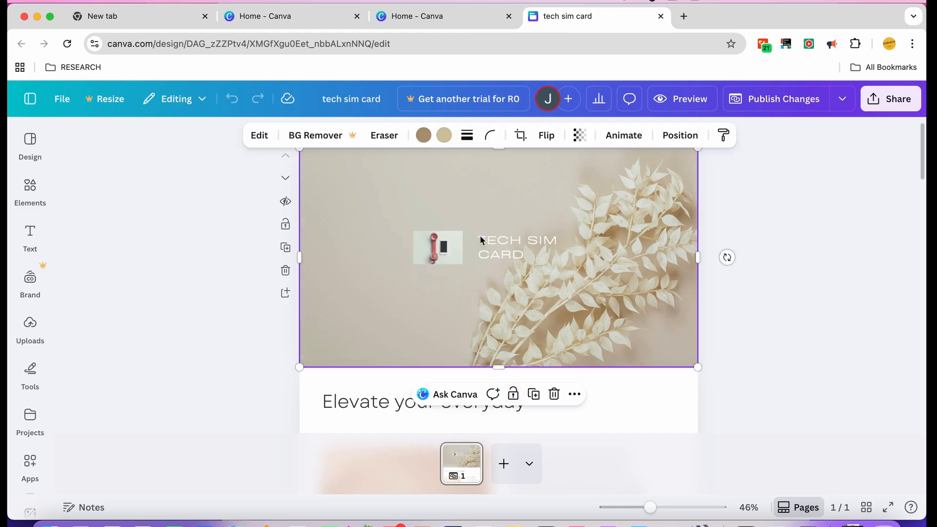
click(449, 239)
- Apply the Whip Slide animation to the header's background photo
click(640, 165)
click(622, 138)
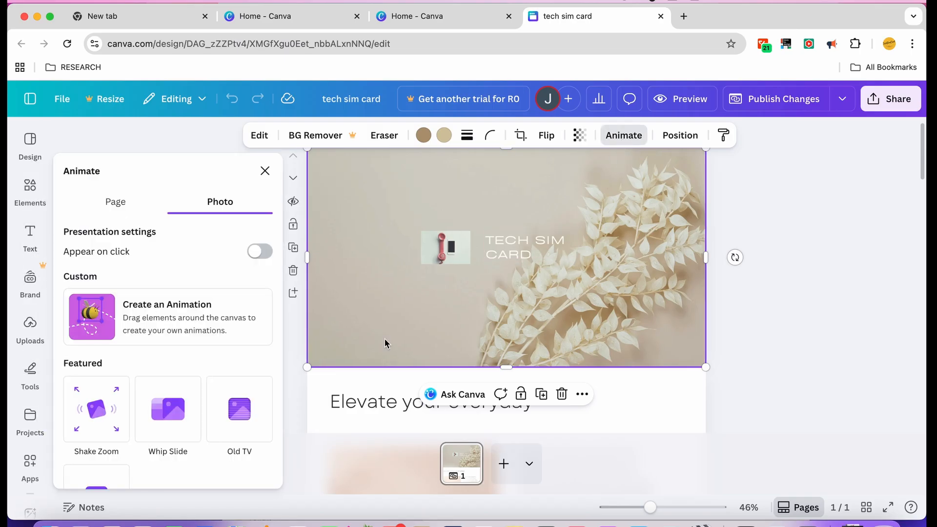
click(168, 414)
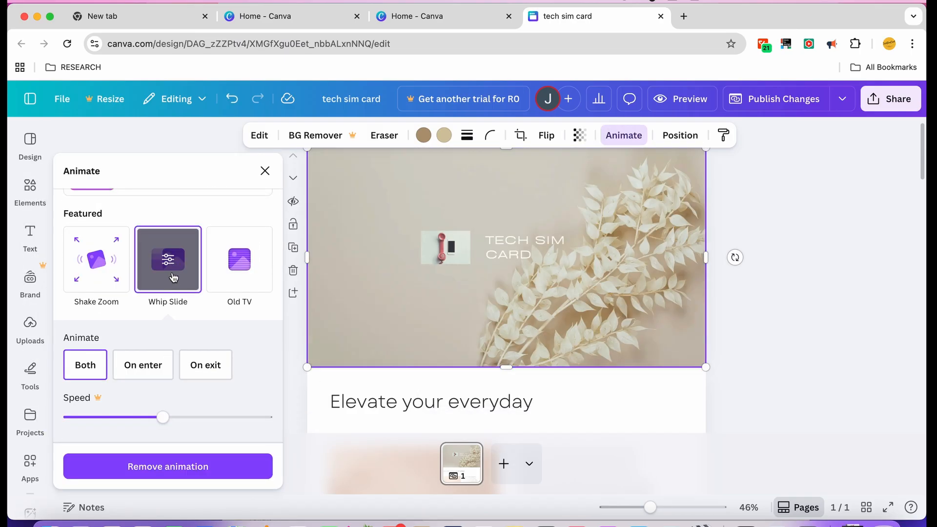
- Apply the Typewriter animation to the TECH SIM CARD title and the "Elevate your everyday" heading
click(525, 239)
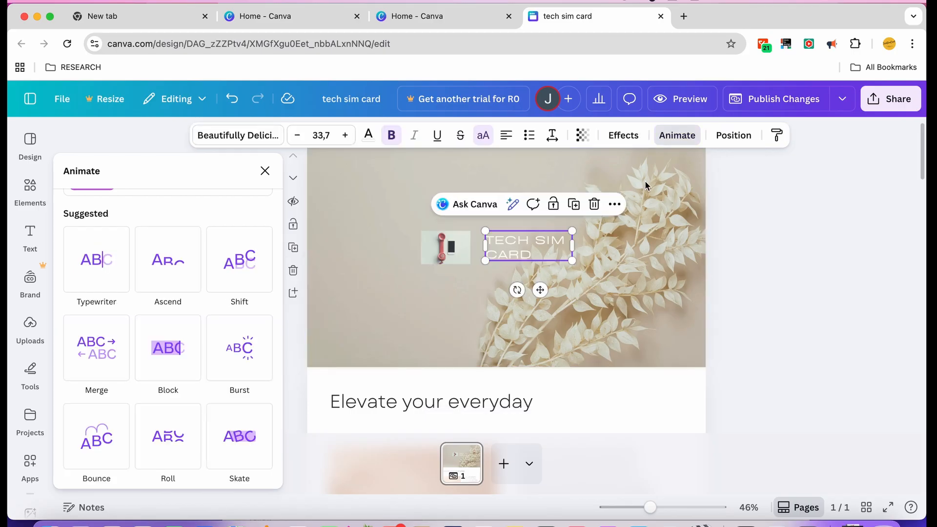
click(113, 268)
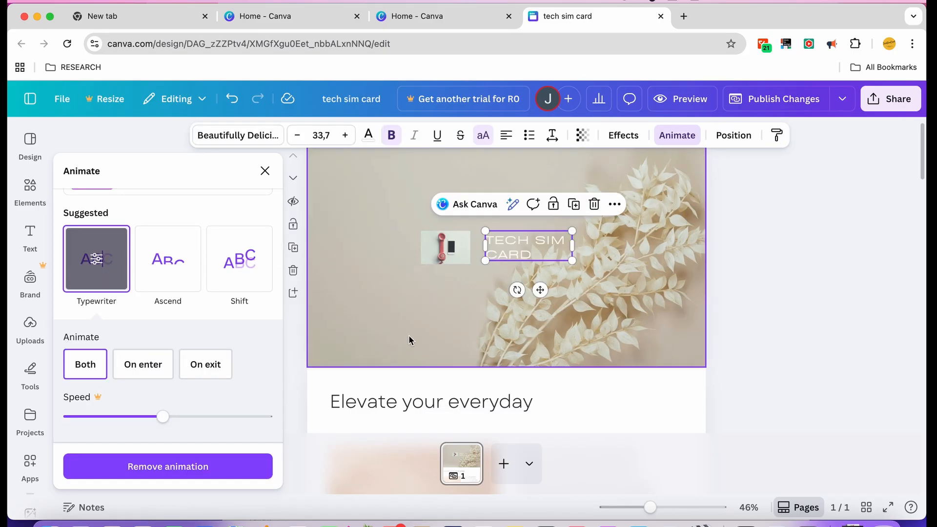
scroll(406, 339, down, 1)
click(374, 375)
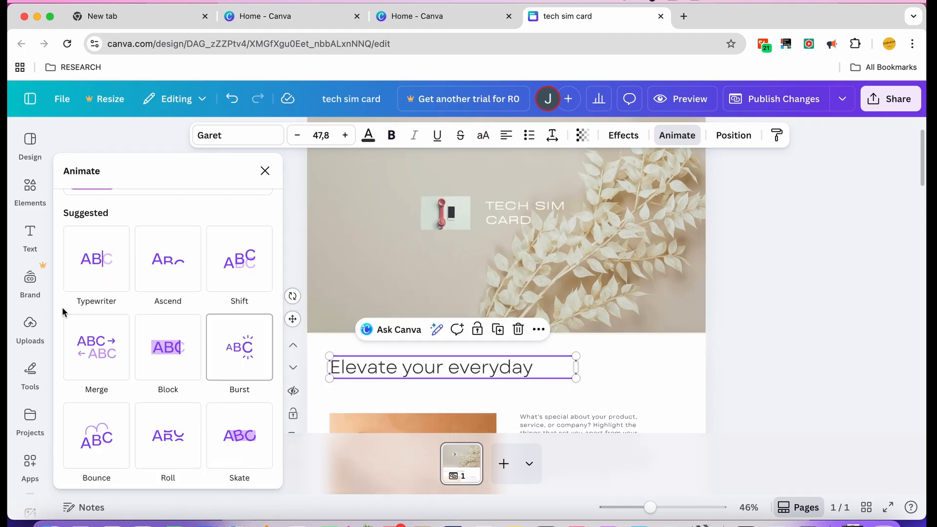
click(104, 257)
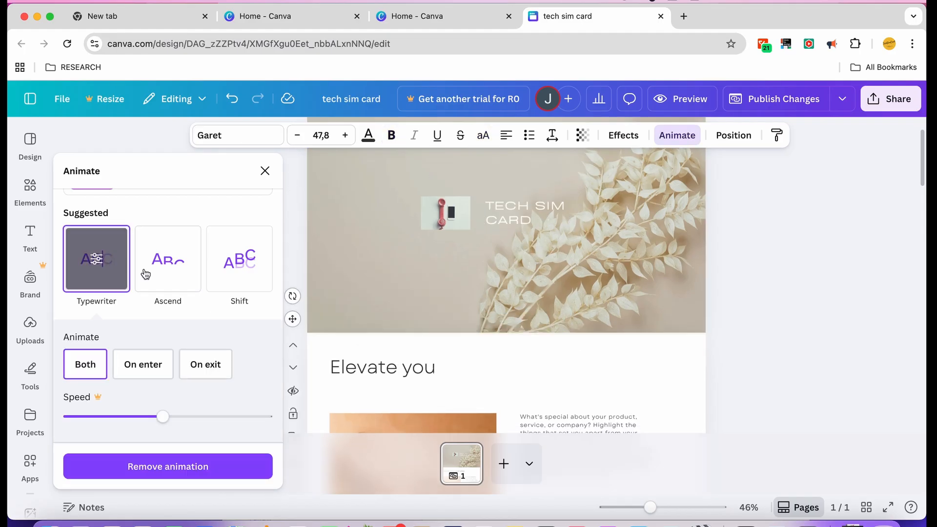
- Apply the Block animation to the "Locally made", "Ethically sourced materials" and "Eco-friendly" card headings in the orange section
scroll(536, 332, down, 2)
scroll(536, 332, down, 5)
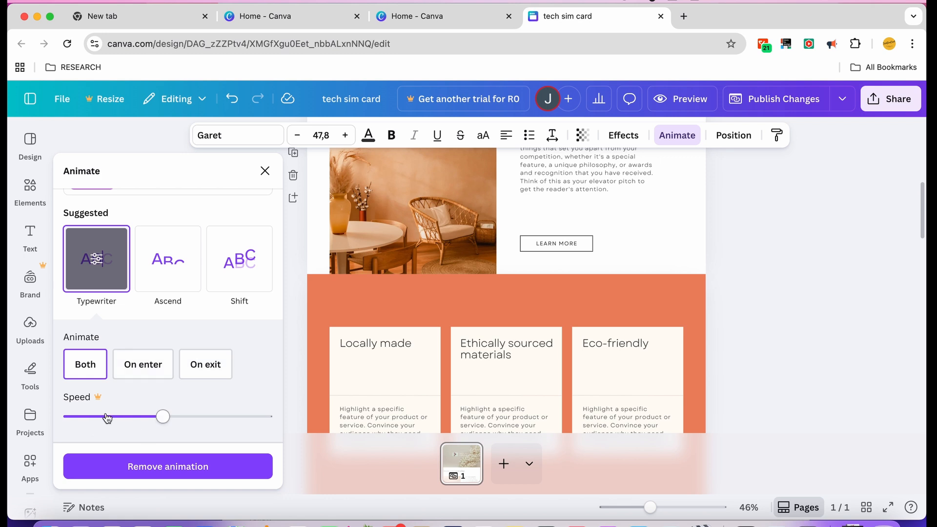
click(375, 344)
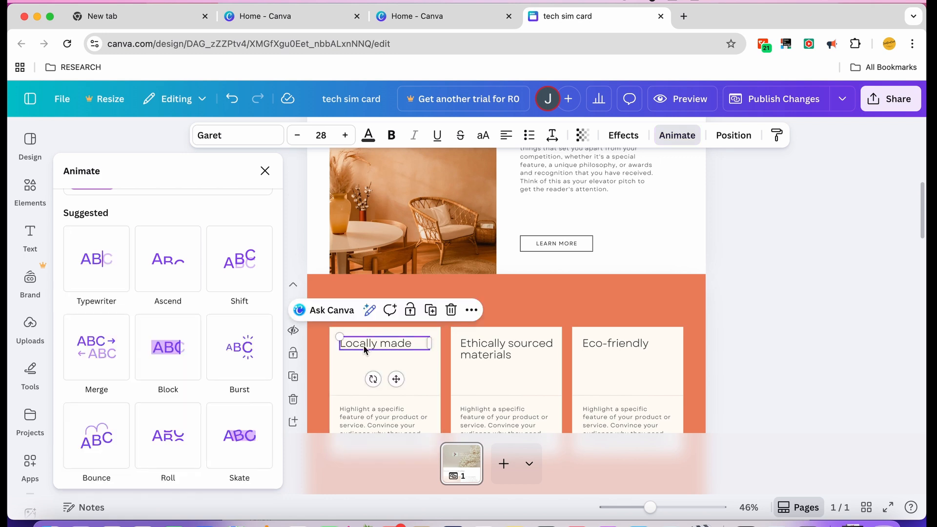
click(168, 347)
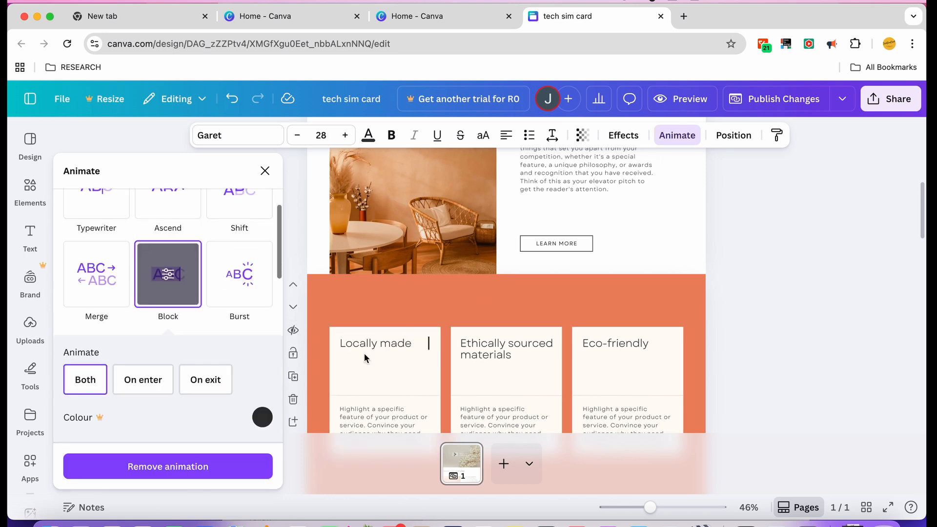
click(488, 351)
click(167, 280)
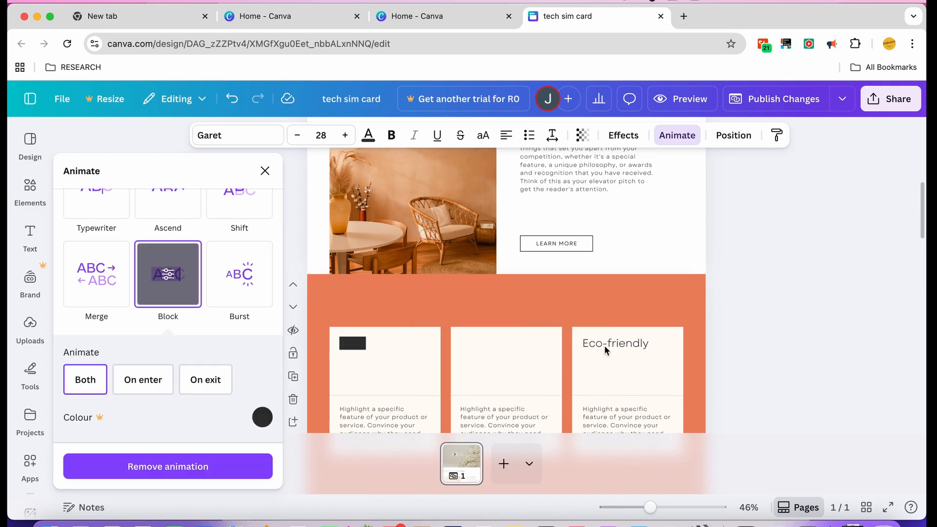
click(608, 349)
click(169, 282)
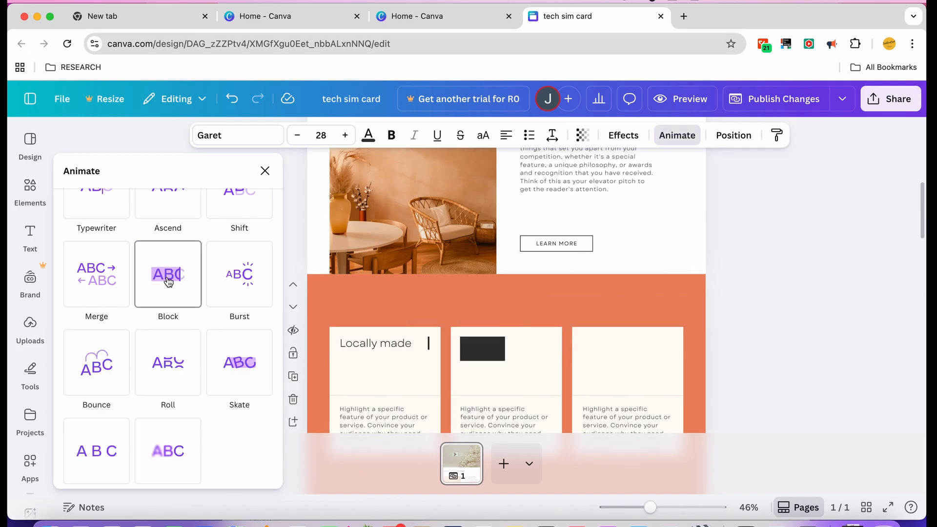
- Animate the description under "Locally made" with Burst and the one under "Ethically sourced materials" with Shift
click(356, 410)
scroll(367, 407, down, 4)
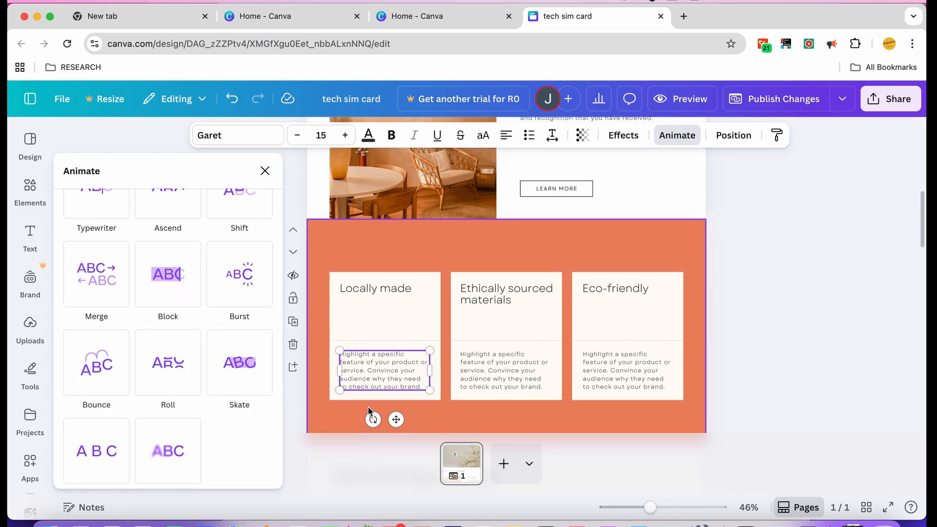
click(239, 276)
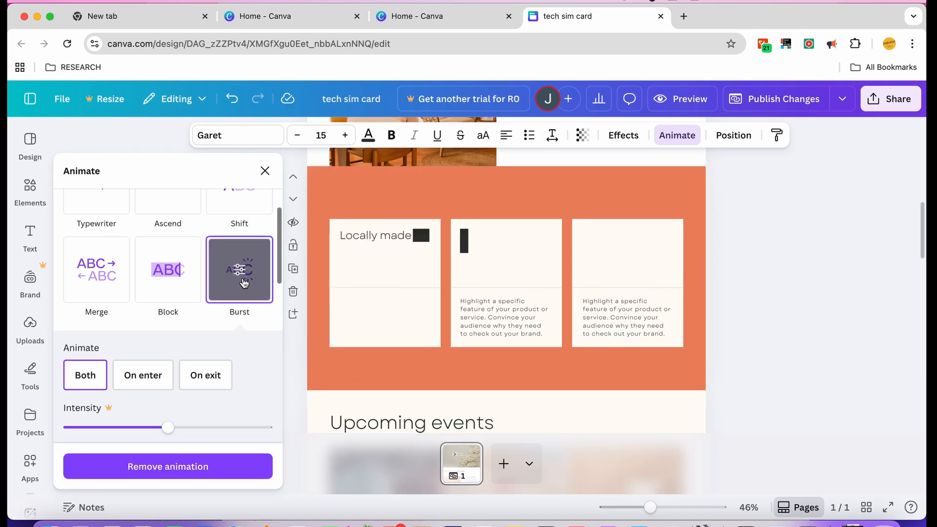
click(480, 319)
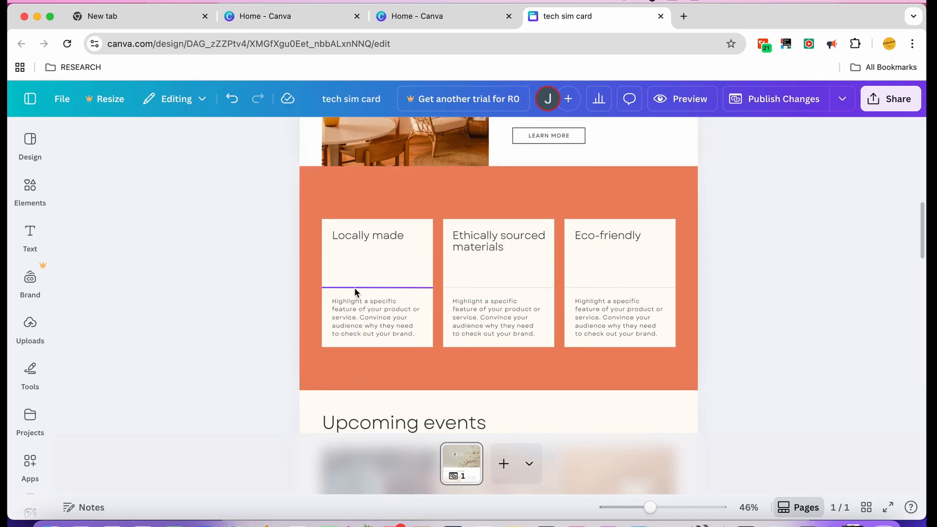
click(494, 322)
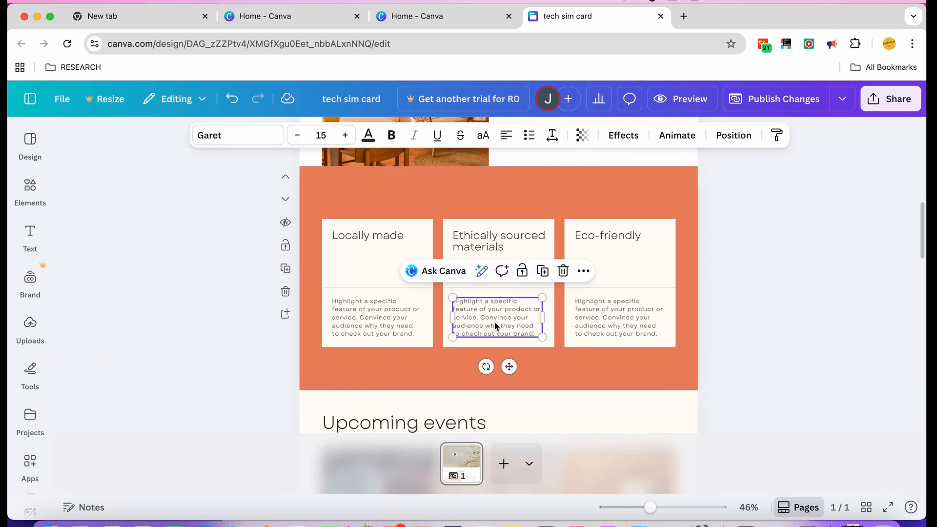
click(676, 135)
click(254, 407)
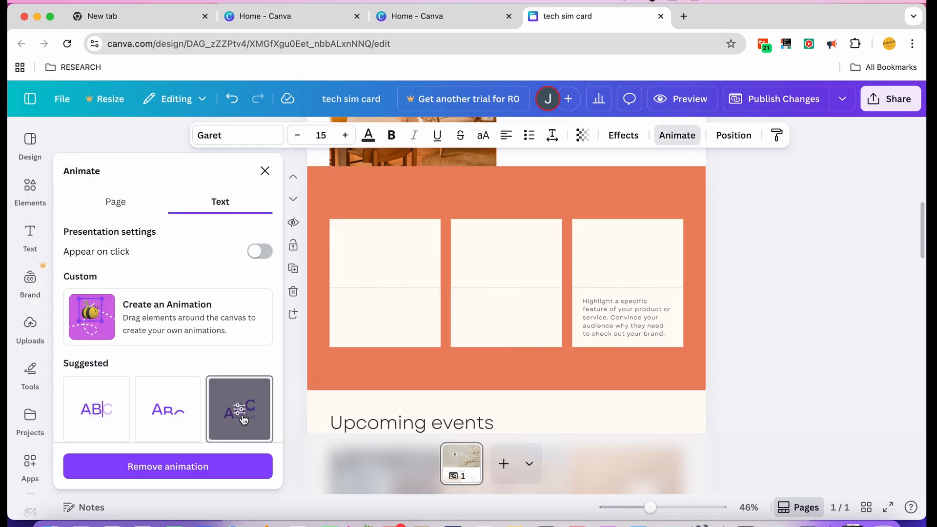
- Apply the Typewriter animation to the description under "Eco-friendly" and close the animation options
click(612, 323)
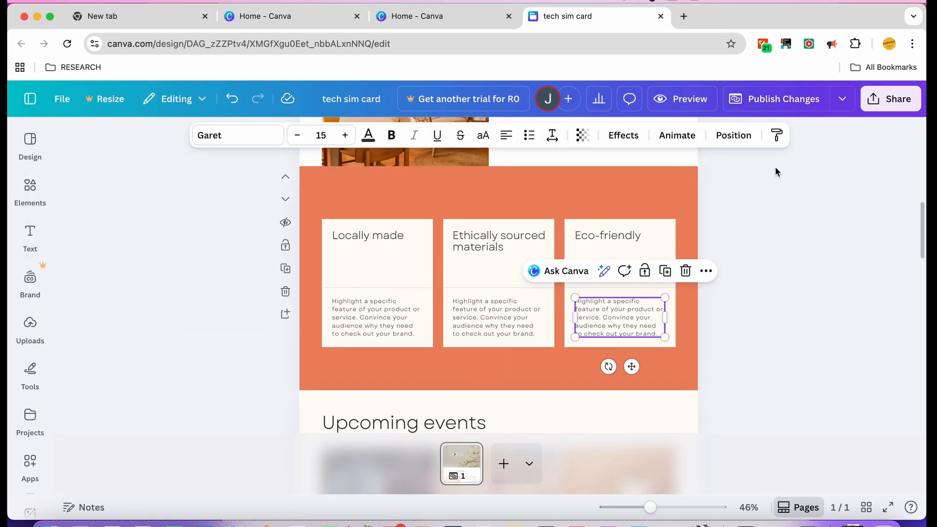
click(676, 136)
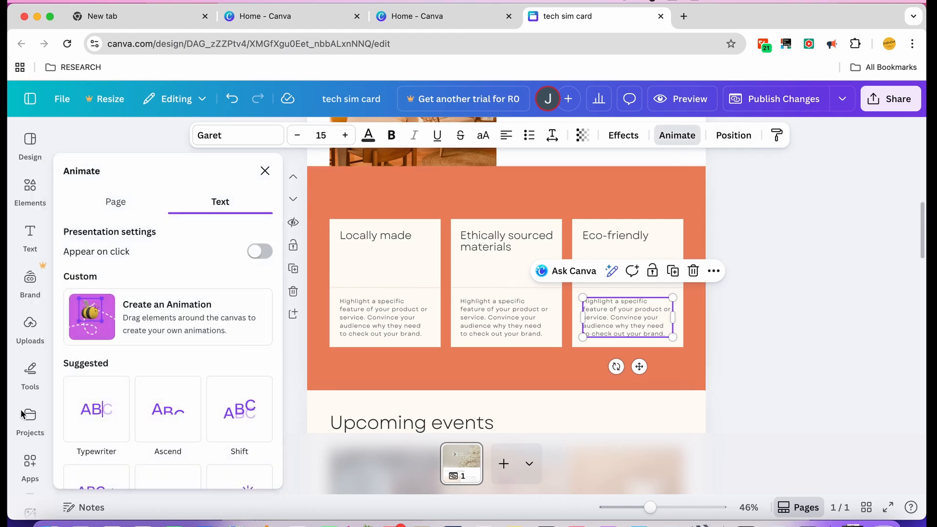
click(91, 414)
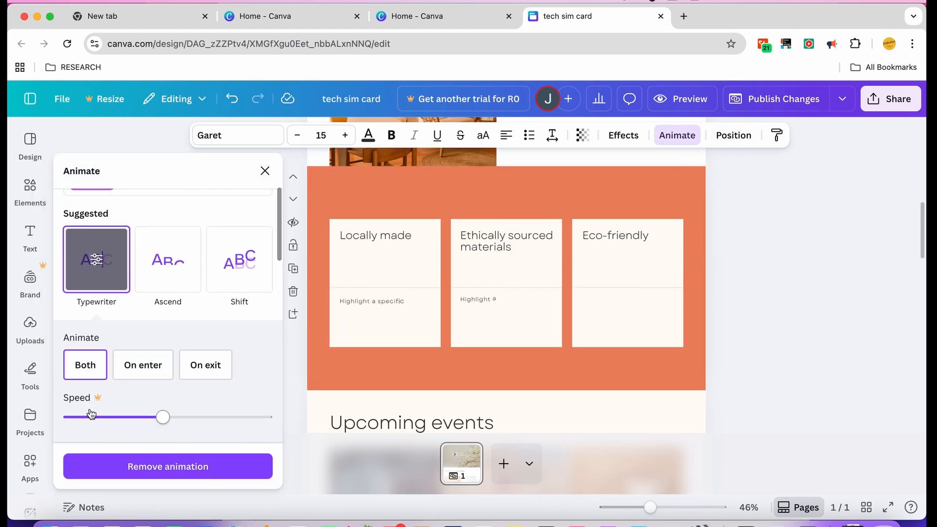
click(349, 185)
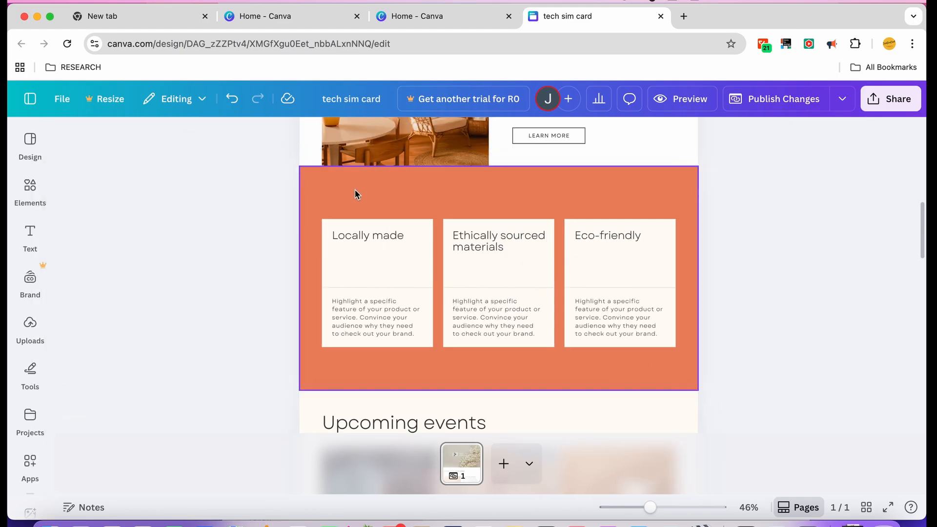
- Publish the design changes to the live website at testingwebsitesim.my.canva.site
scroll(830, 180, up, 2)
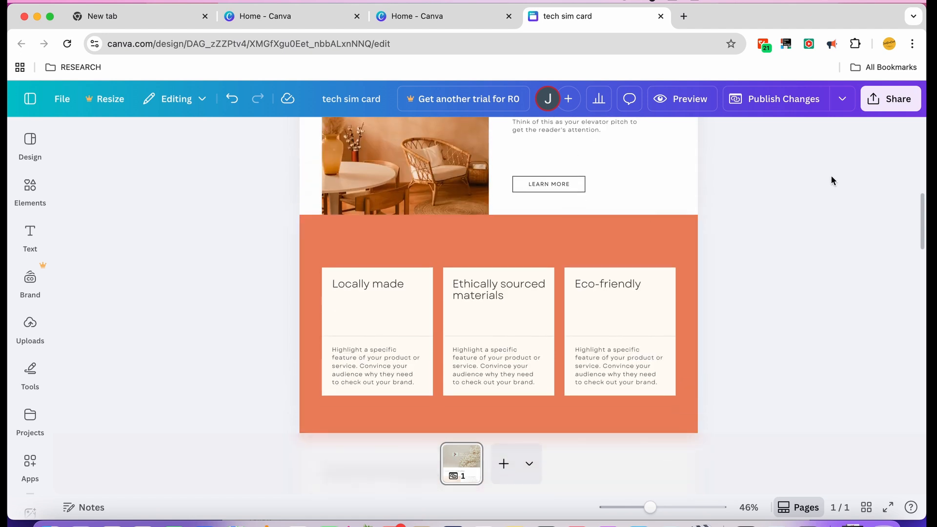
click(846, 104)
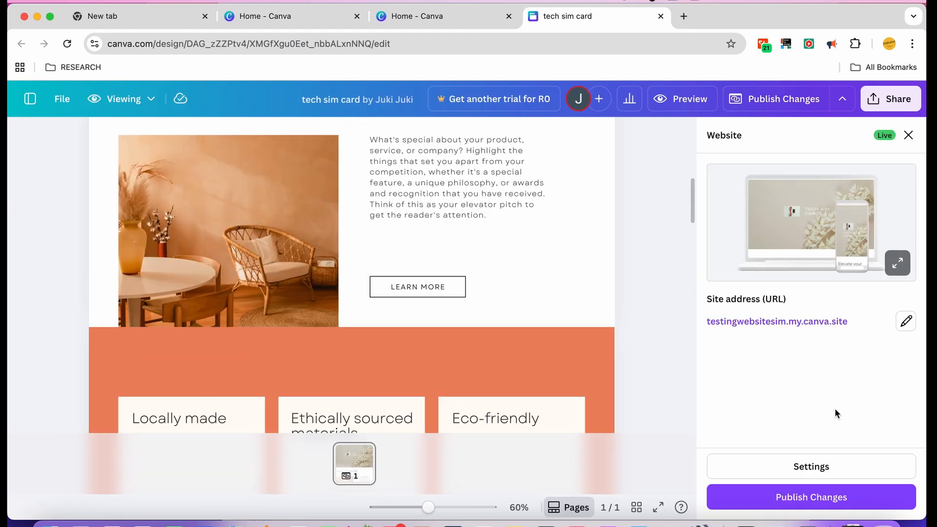
click(810, 503)
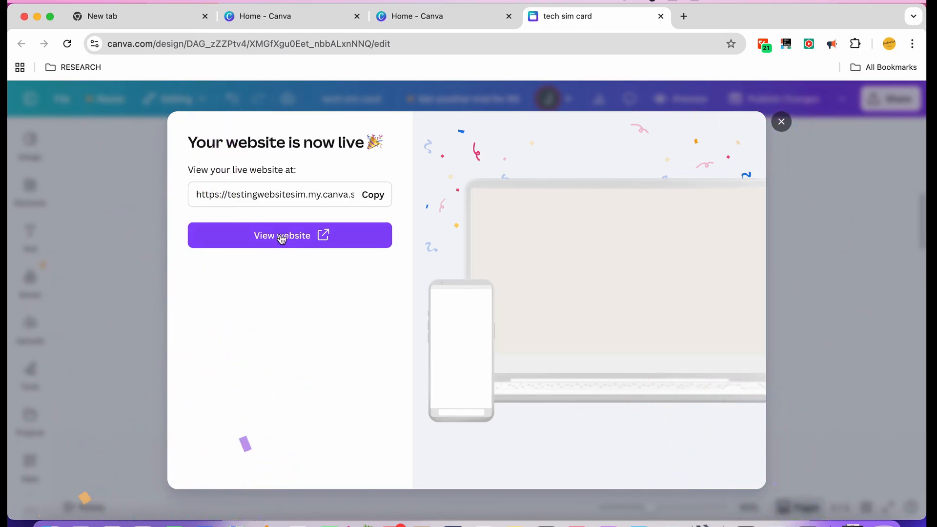
- Open the live website in full screen and review its header, orange card section and web address
click(281, 238)
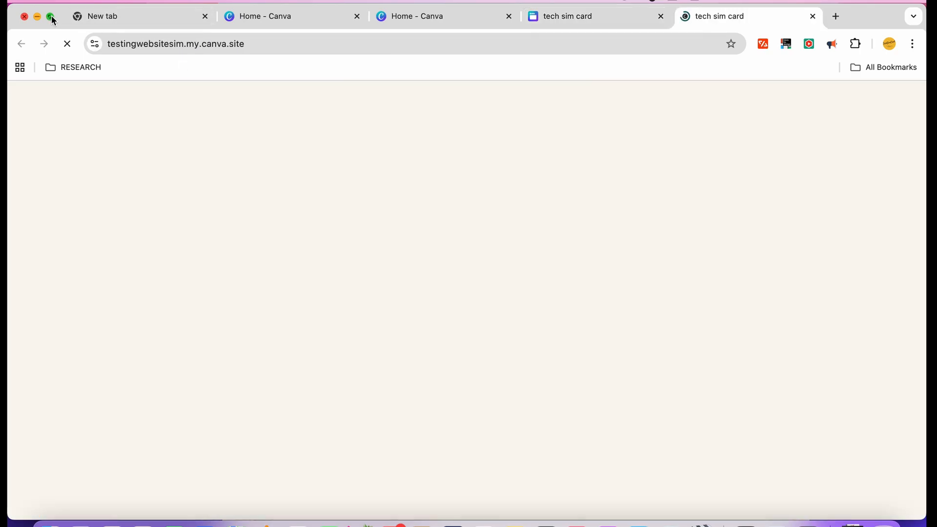
click(50, 17)
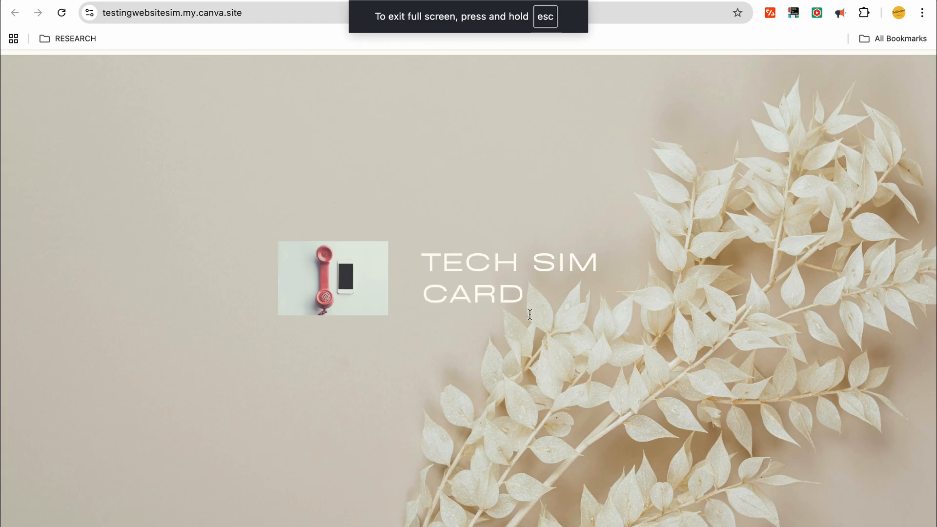
scroll(894, 288, down, 6)
scroll(875, 267, down, 10)
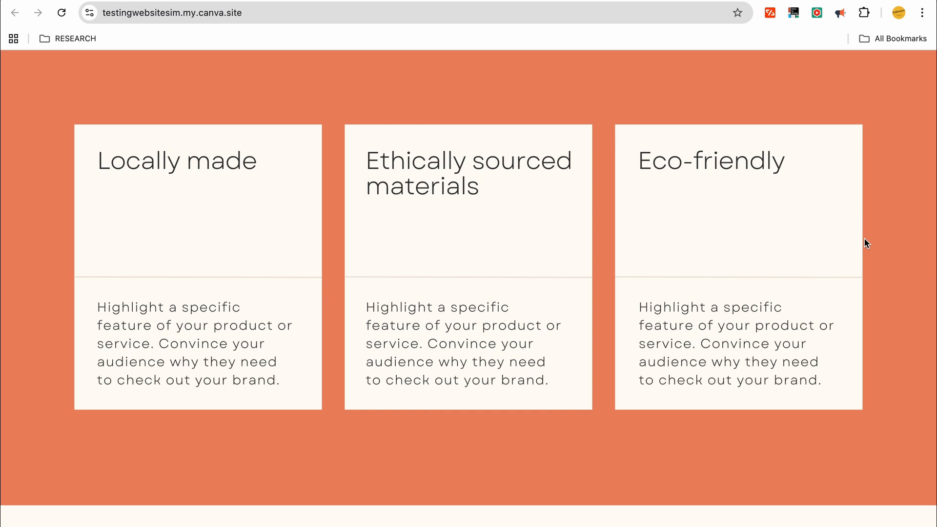
scroll(863, 238, up, 15)
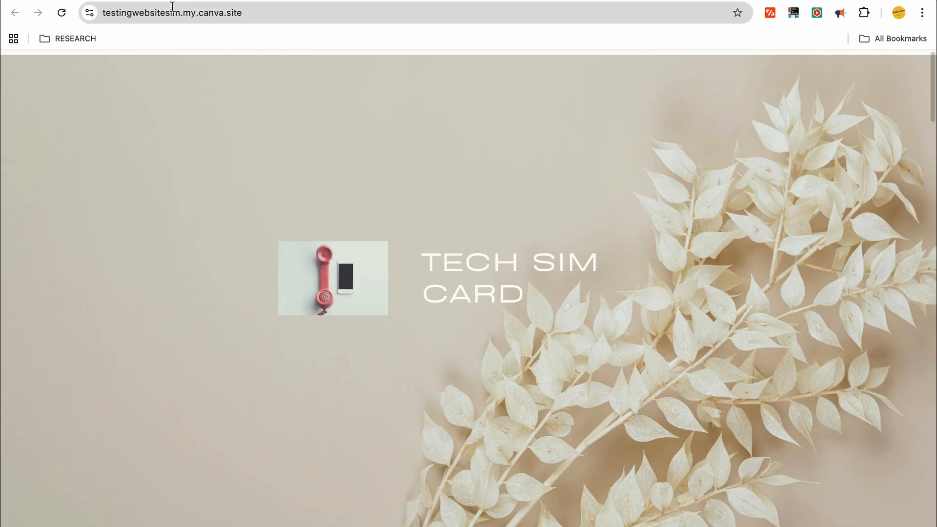
click(111, 12)
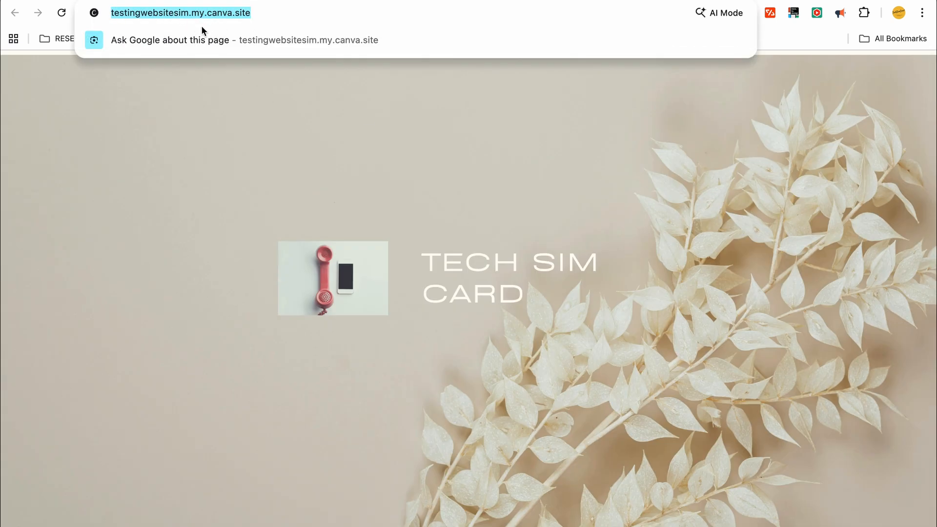
click(173, 179)
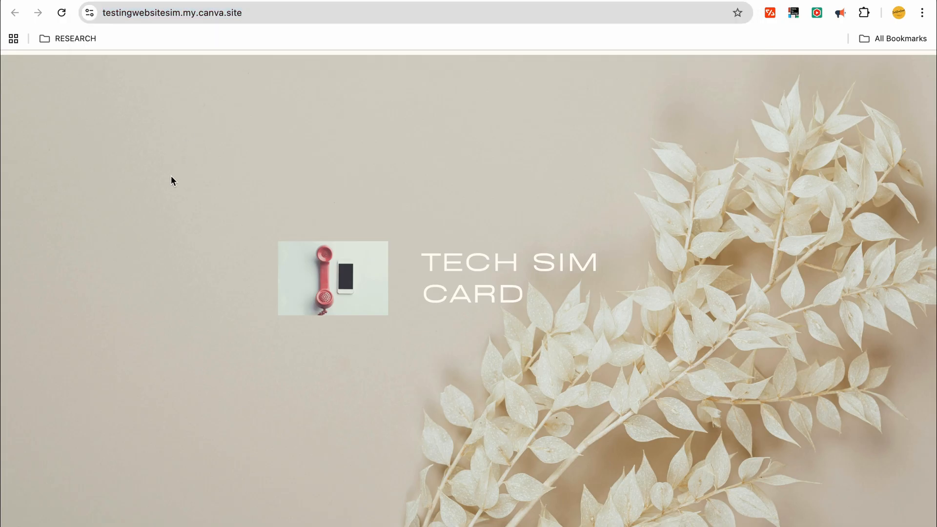
scroll(236, 186, down, 2)
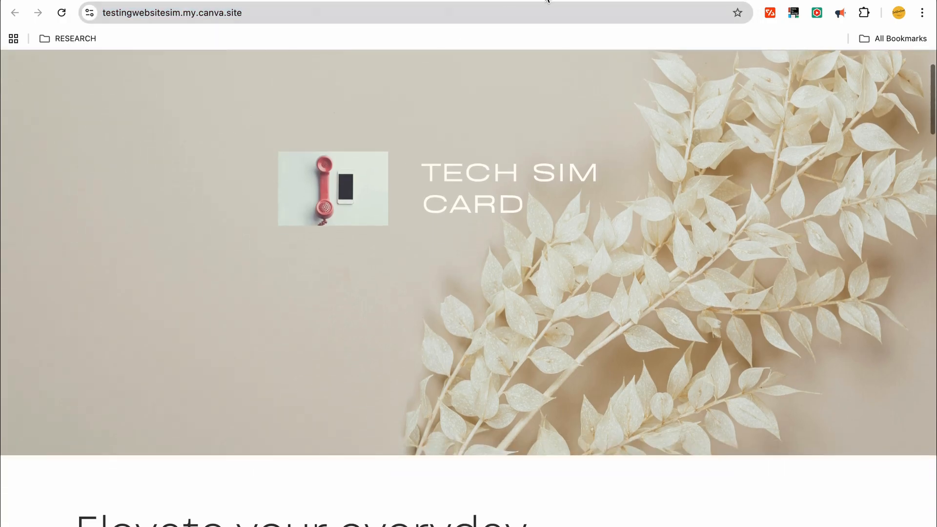
- Return to the design editor, dismiss the publish confirmation and replace the "LEARN MORE" button label with "CLICK BUTTON"
key(ctrl+shift+Tab)
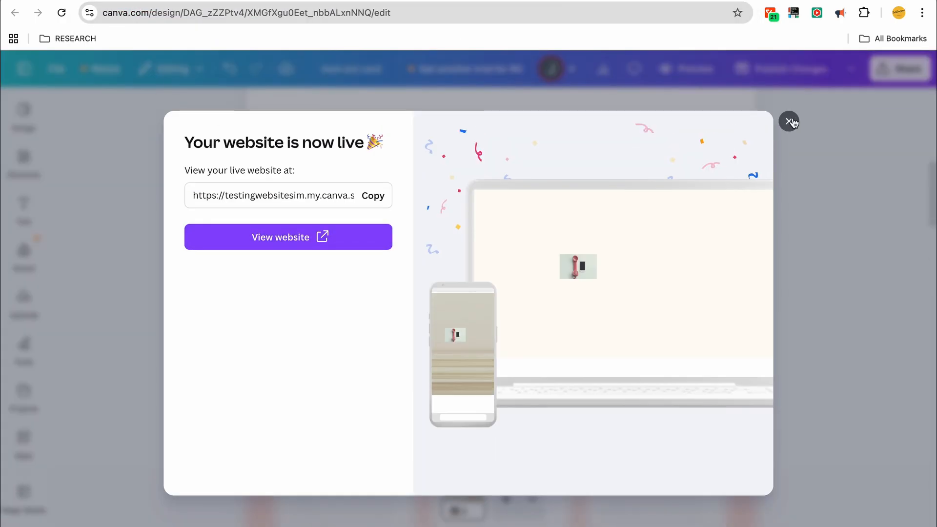
click(789, 121)
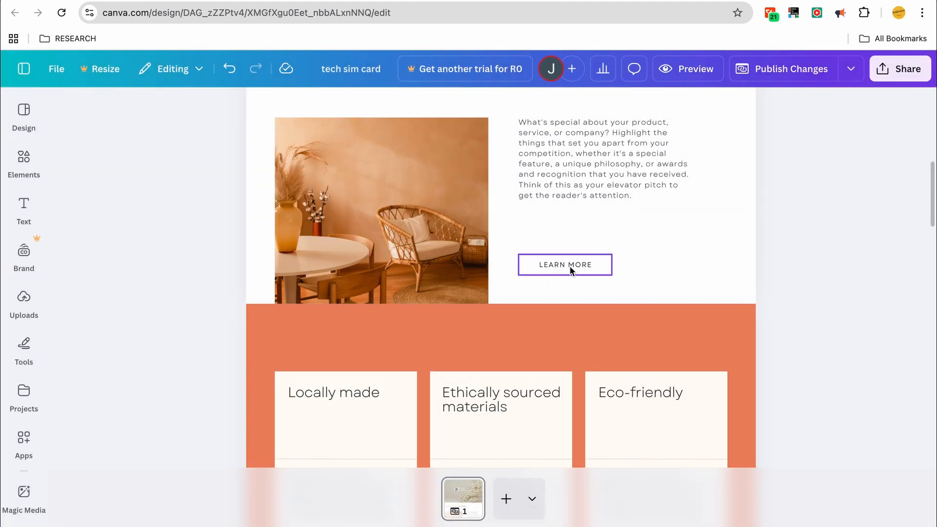
click(599, 268)
click(596, 265)
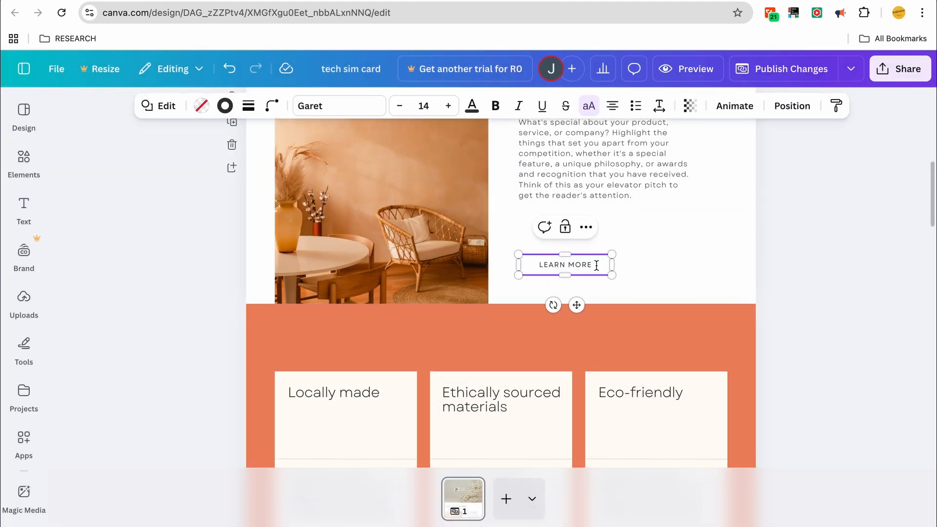
key(BackSpace)
key(BackSpace)
key(BackSpace)
key(BackSpace)
key(BackSpace)
key(BackSpace)
click(669, 259)
click(606, 265)
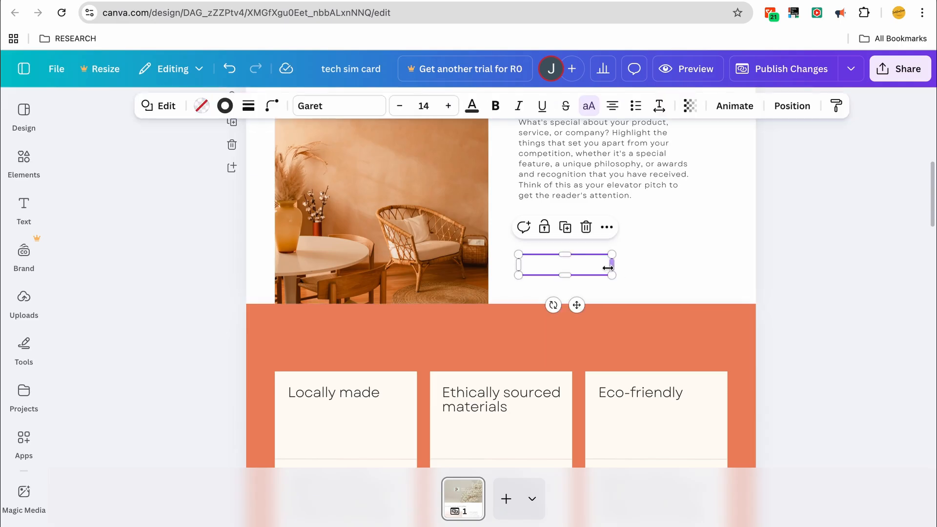
click(576, 264)
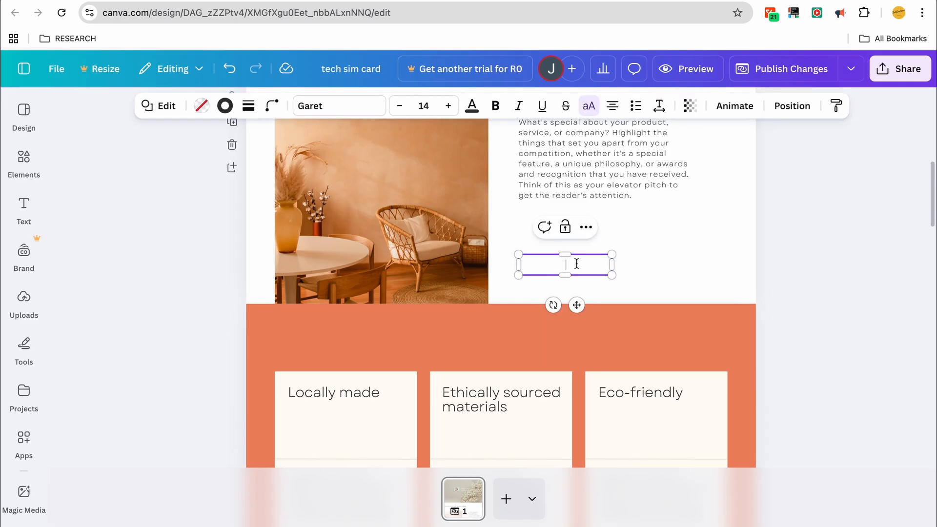
text(CLICK BUTTON)
click(671, 261)
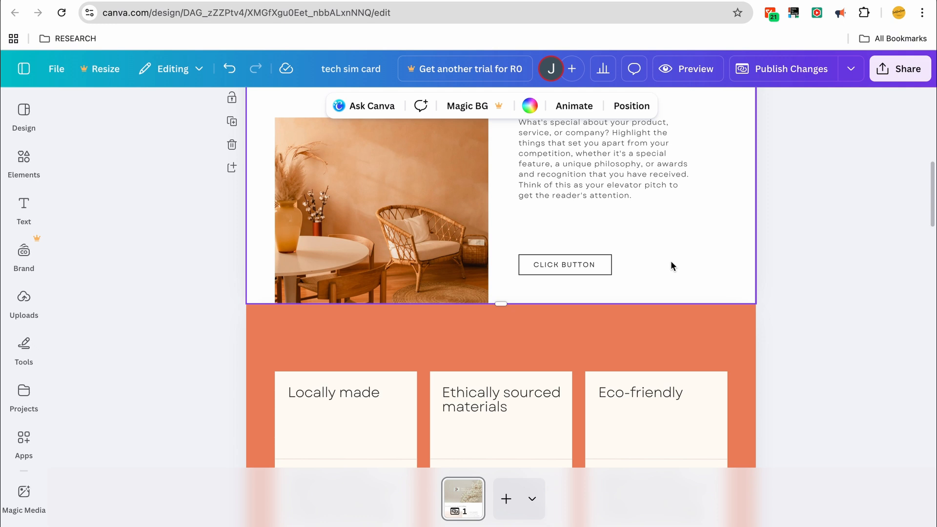
- Widen the "CLICK BUTTON" box towards the right to leave more room around its label
click(610, 268)
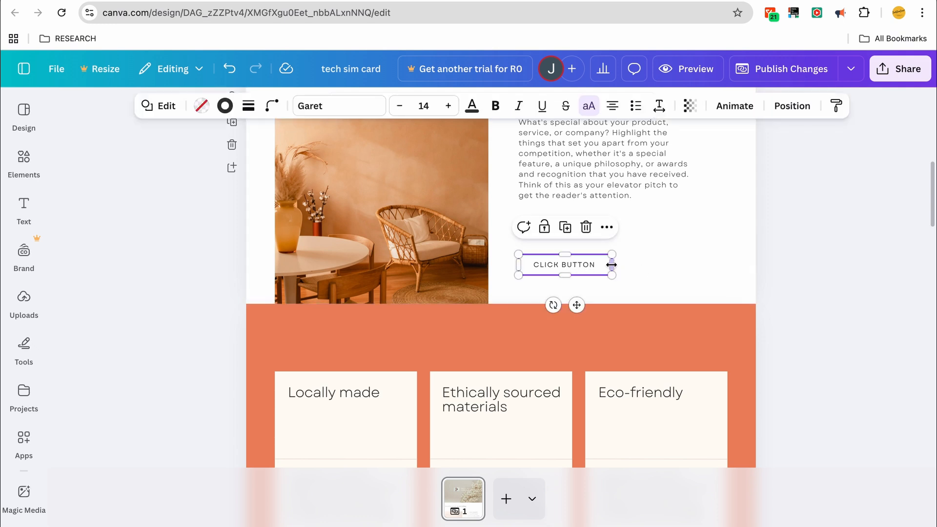
drag(613, 265, 653, 264)
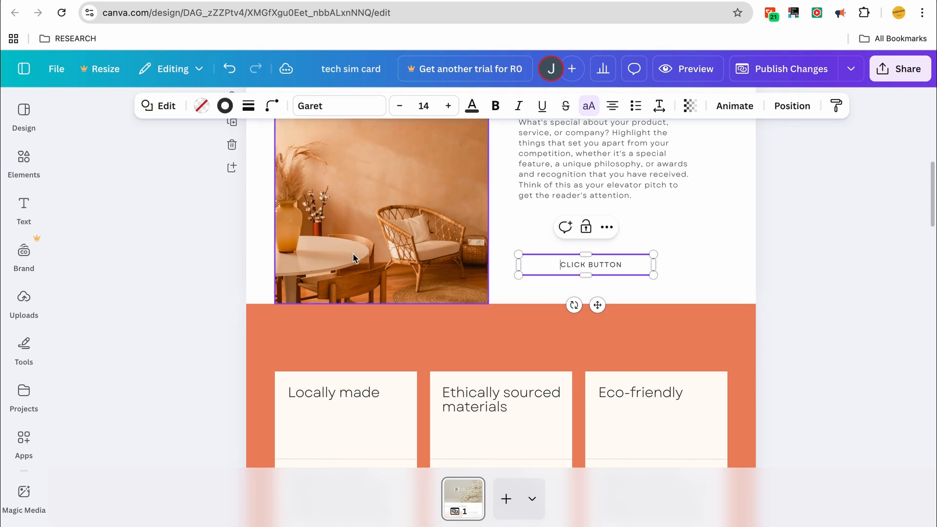
click(683, 220)
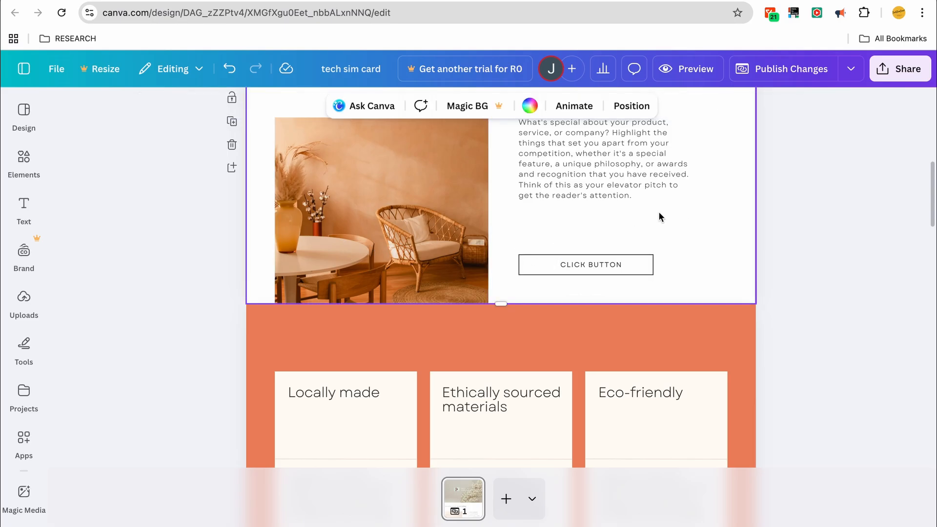
- Search the elements for "button" and add the green 3D play triangle to the "Elevate your everyday" section
scroll(54, 319, up, 1)
click(38, 308)
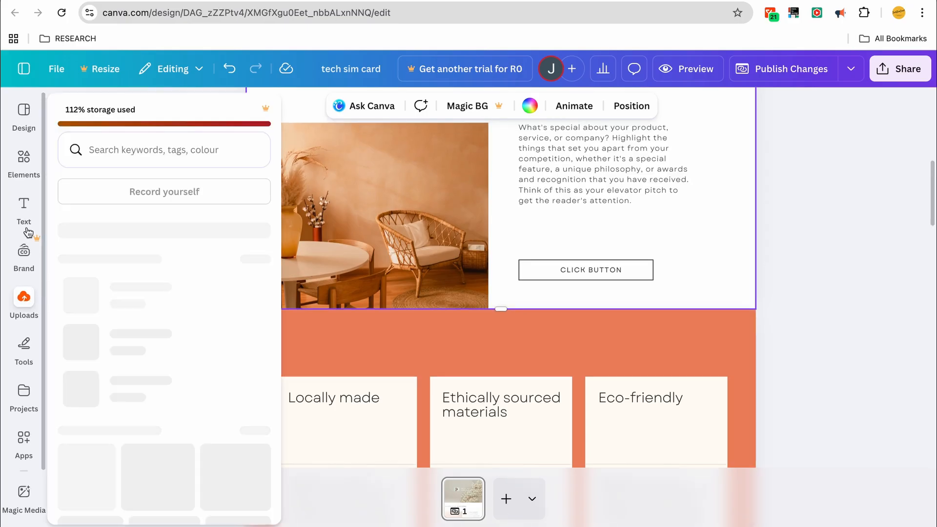
click(25, 157)
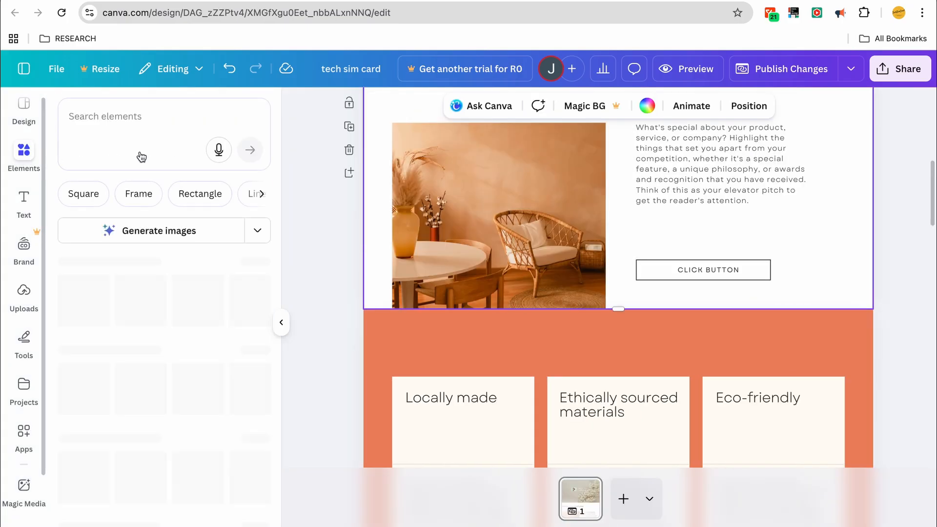
click(129, 120)
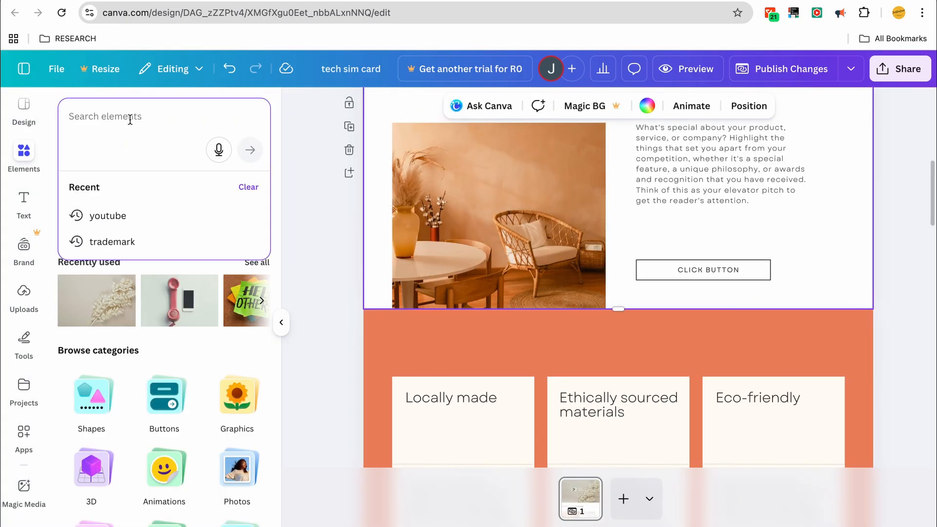
text(button)
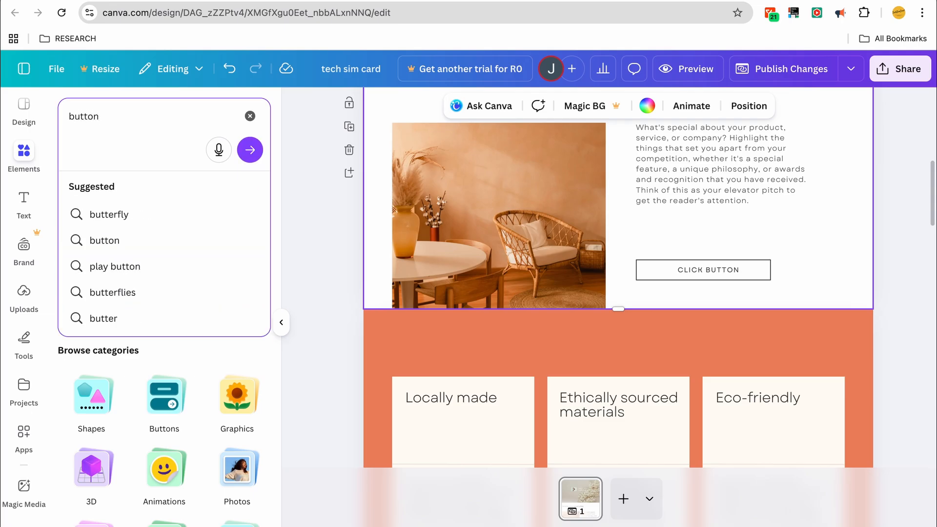
key(Return)
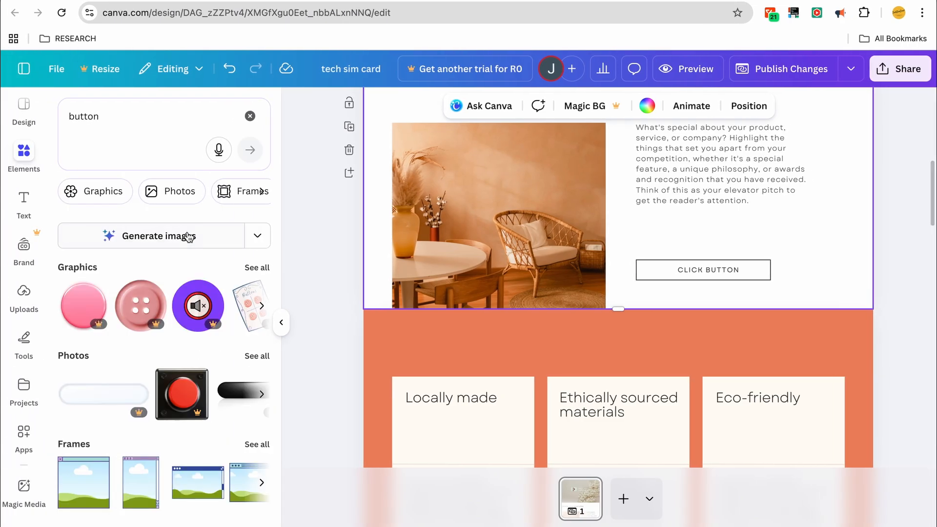
scroll(187, 317, down, 4)
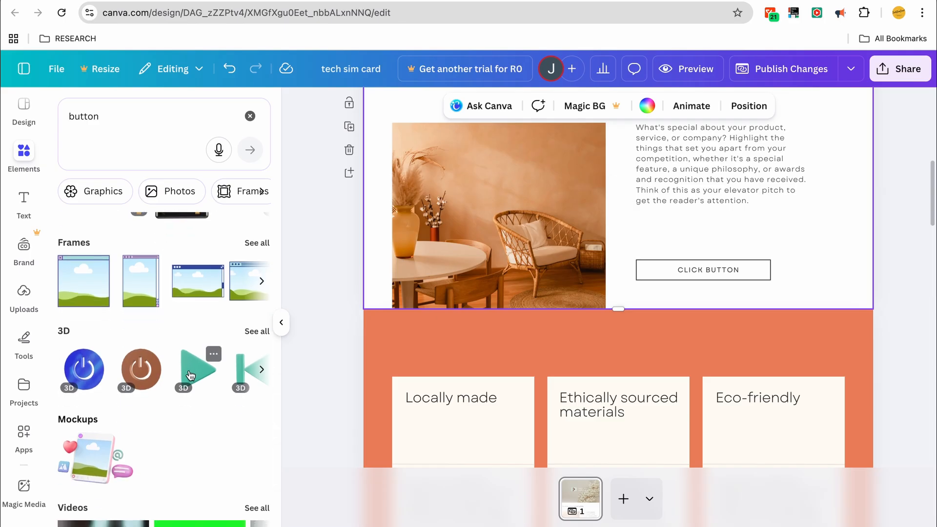
scroll(190, 375, down, 1)
drag(188, 347, 635, 241)
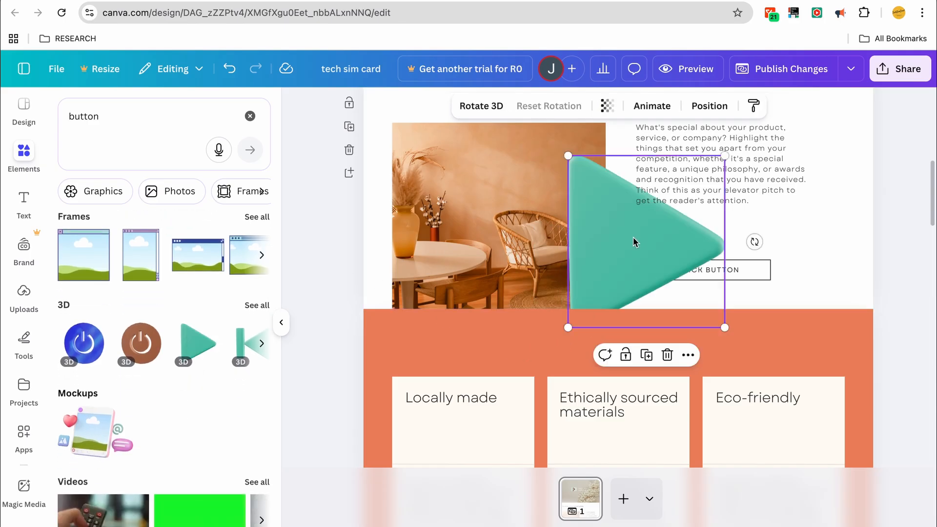
- Shrink the green play triangle to the button's height and place it inside the button before the label
drag(723, 327, 667, 277)
scroll(669, 277, up, 5)
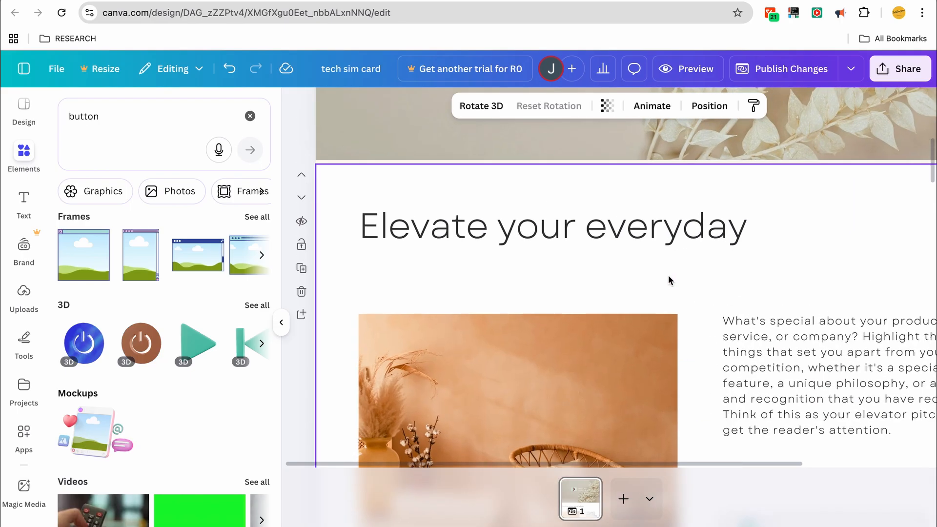
scroll(668, 276, down, 4)
scroll(669, 275, right, 2)
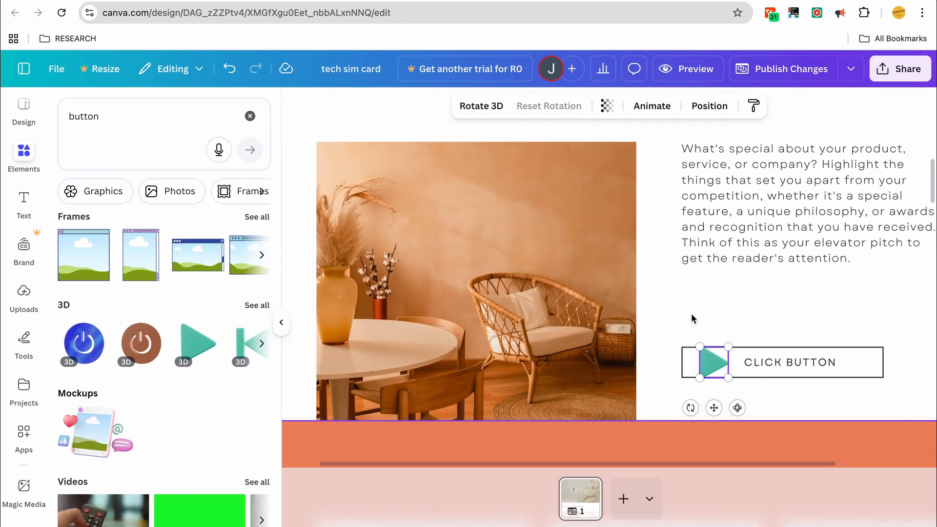
click(741, 306)
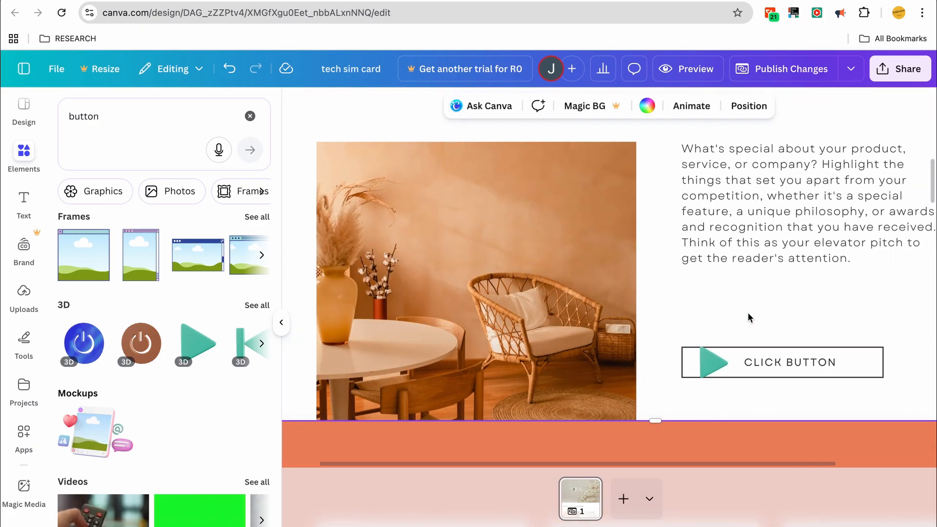
- Extend the button label to read "CLICK BUTTON FOR CV"
click(713, 366)
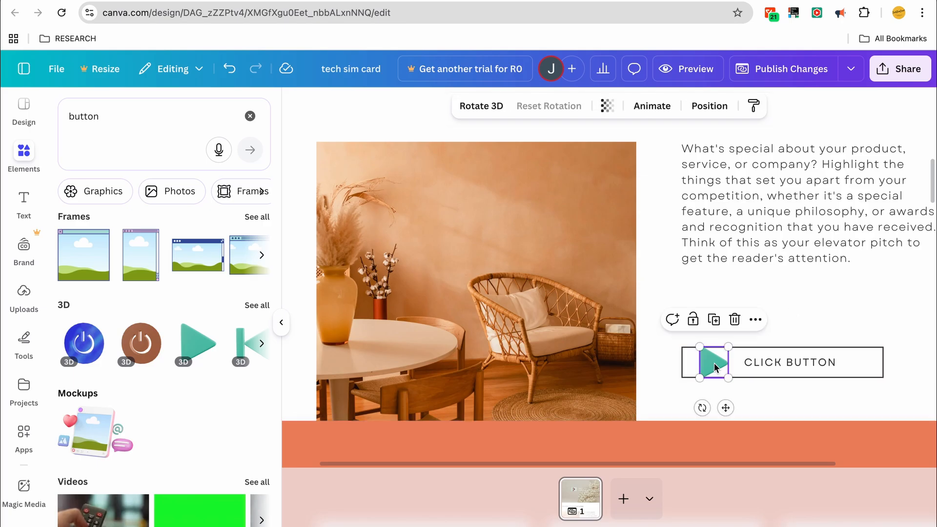
click(833, 369)
click(836, 364)
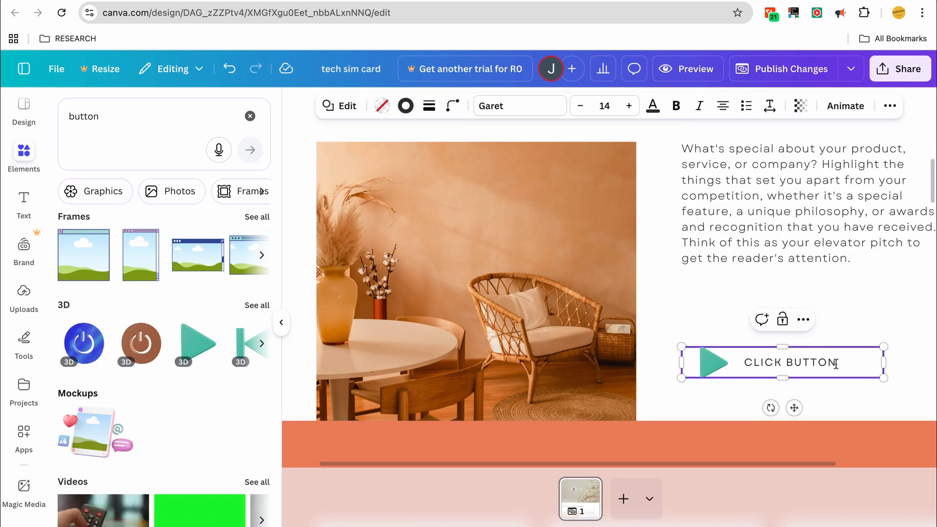
text(FOR )
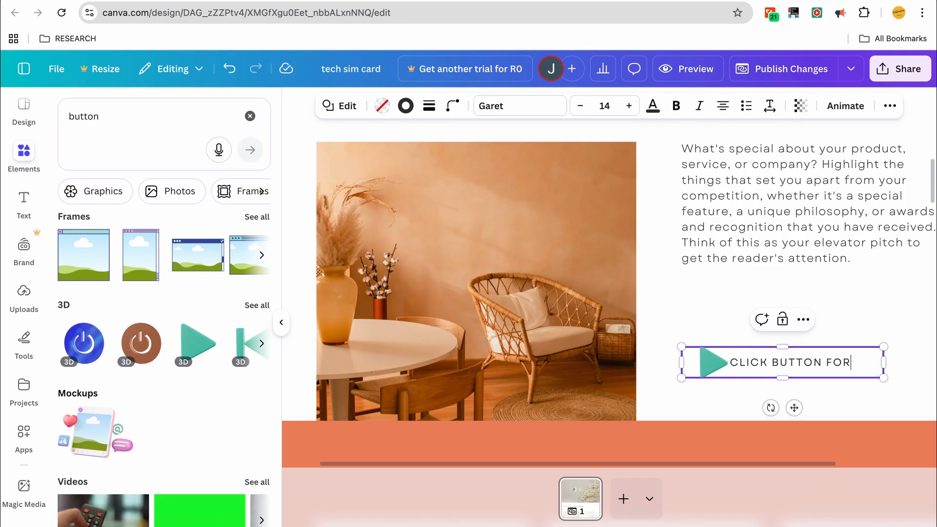
text(CV)
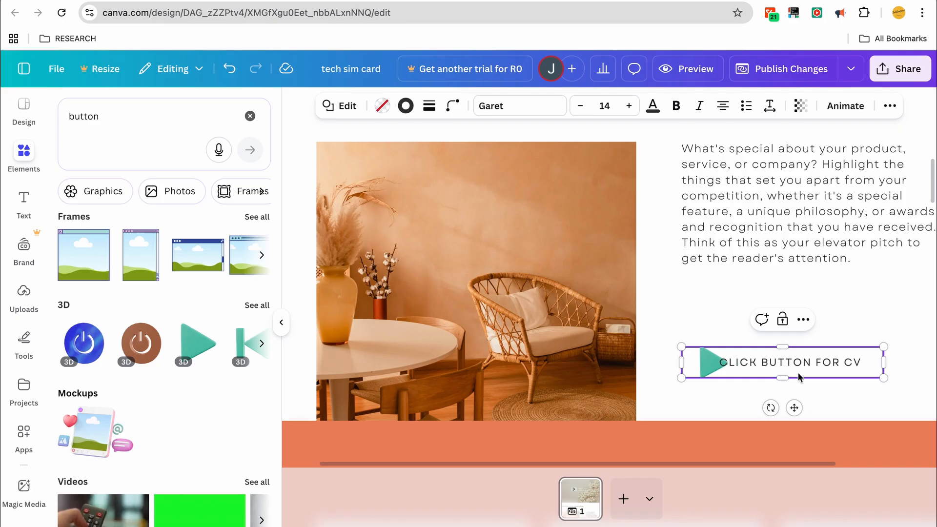
- Reduce the "CLICK BUTTON FOR CV" label's font size to 10 to clear the triangle
triple_click(726, 361)
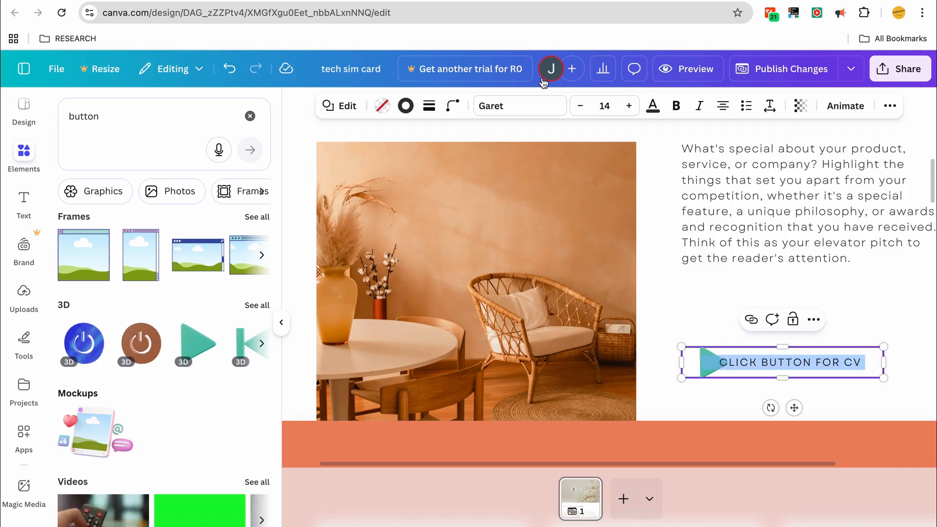
click(580, 106)
click(580, 105)
click(580, 106)
click(580, 106)
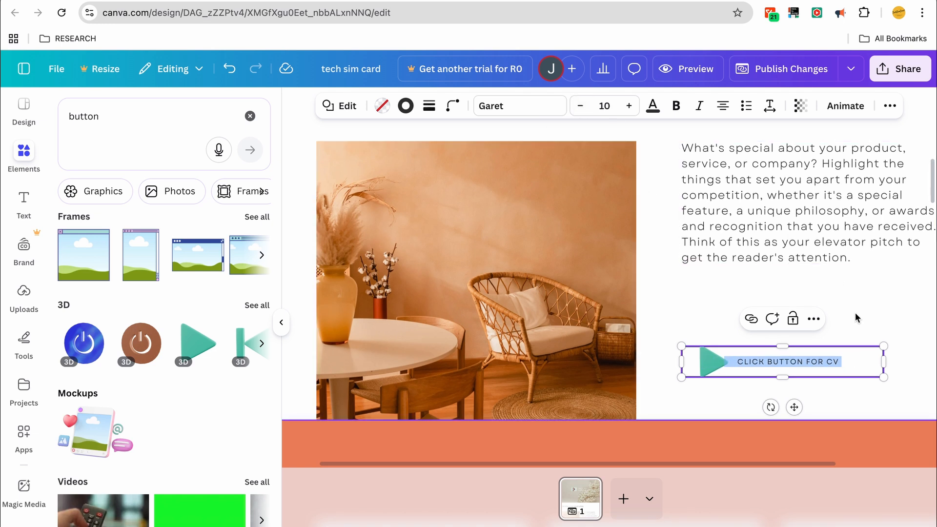
click(835, 395)
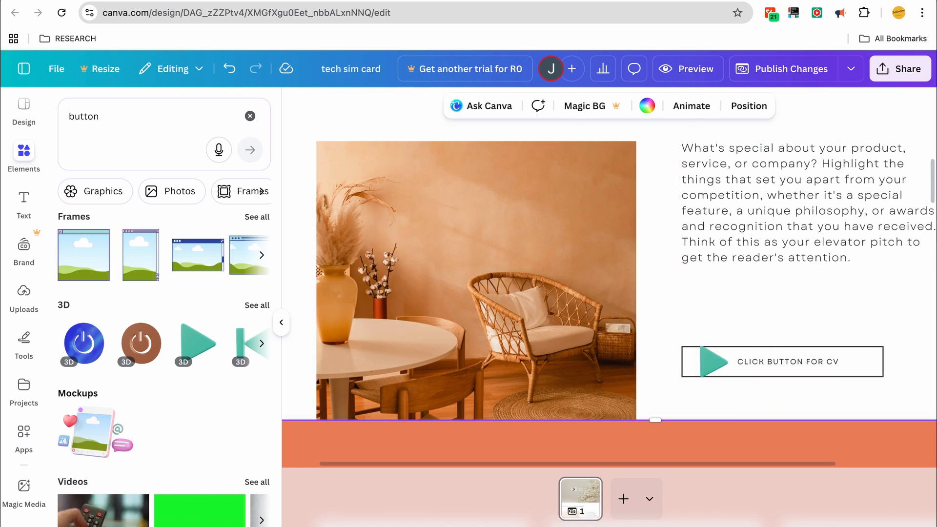
- Open Google Docs in a new browser tab, create a document from the Resume Serif template and copy its link
key(ctrl+t)
click(636, 13)
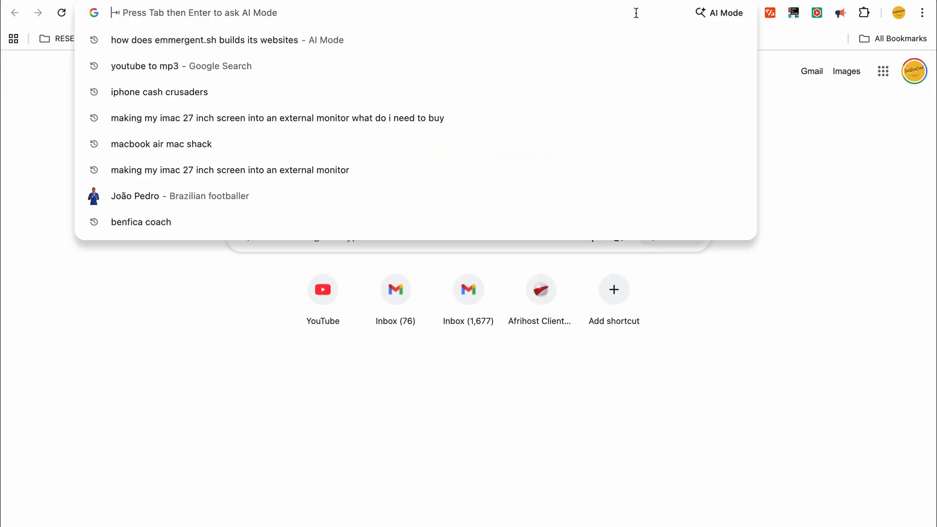
text(doc)
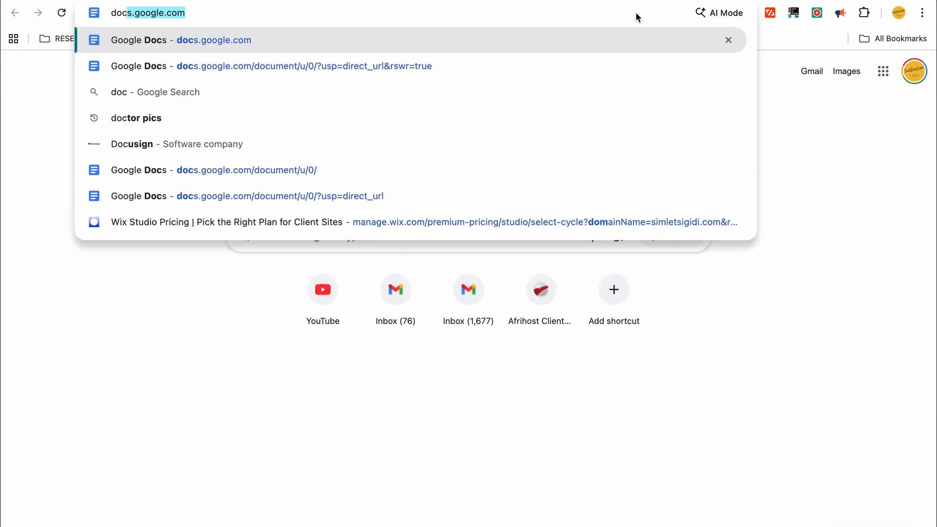
key(Up)
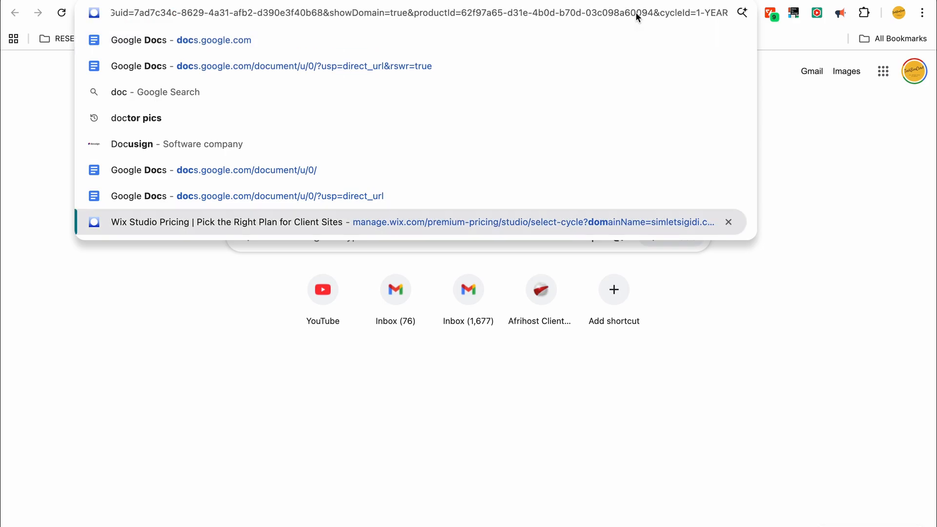
click(169, 42)
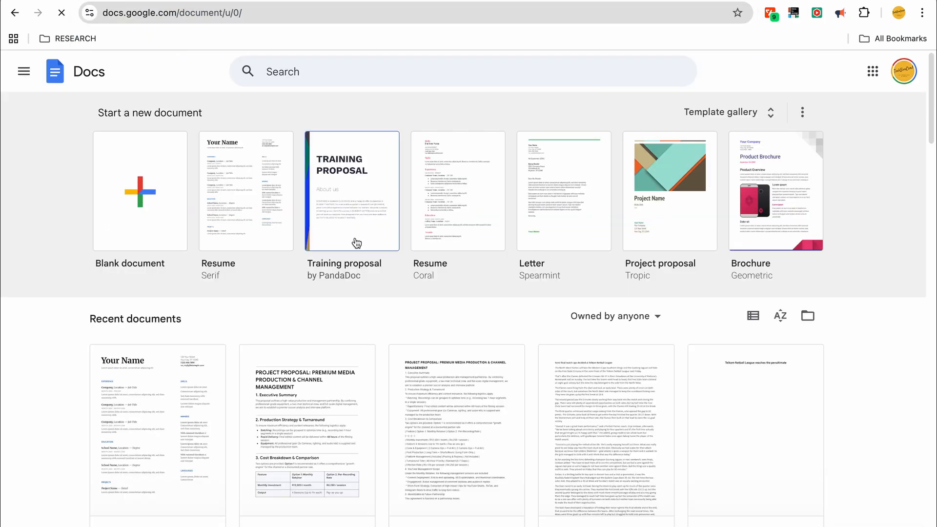
click(243, 189)
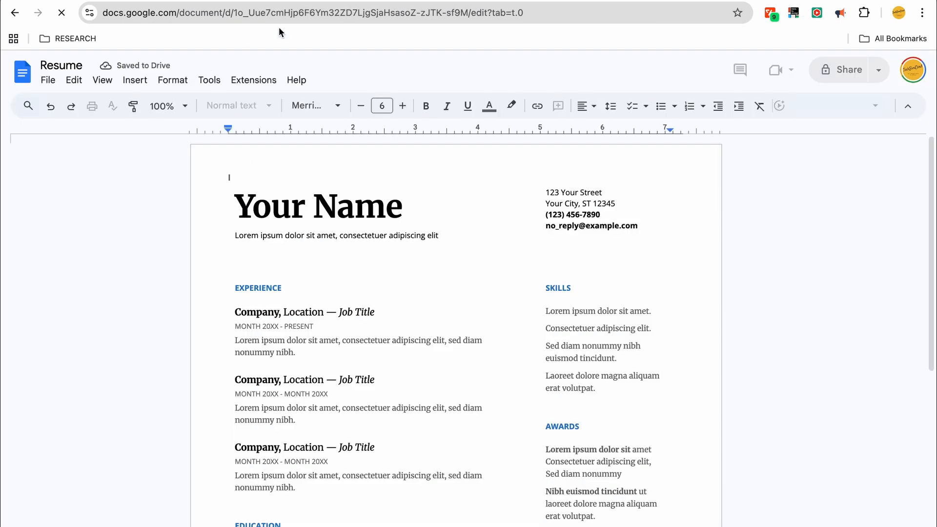
click(286, 12)
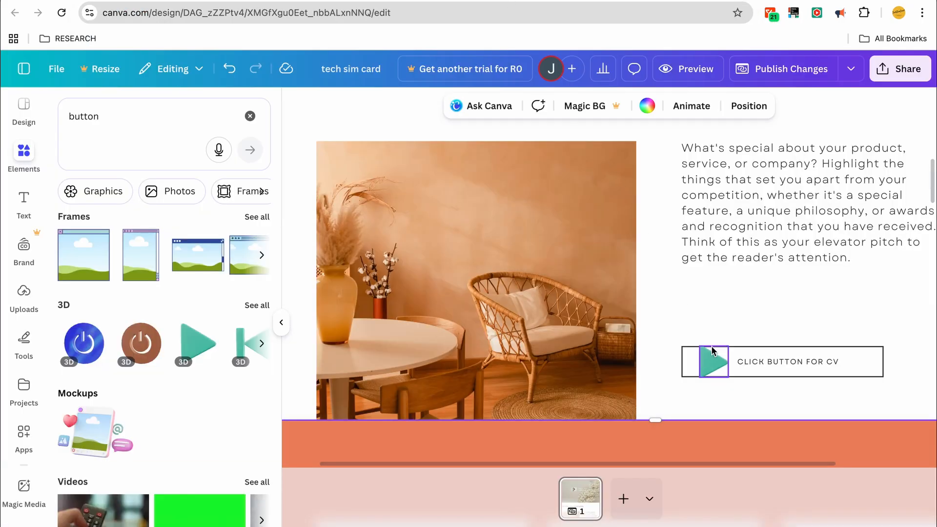
- Back in the Canva design, link the green play triangle in the CV button to the copied Google Docs resume URL
click(711, 367)
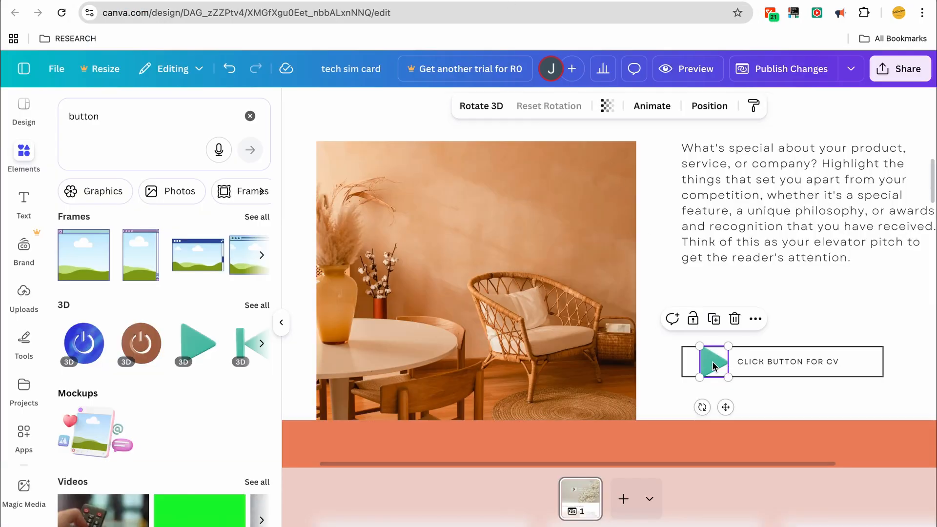
click(754, 320)
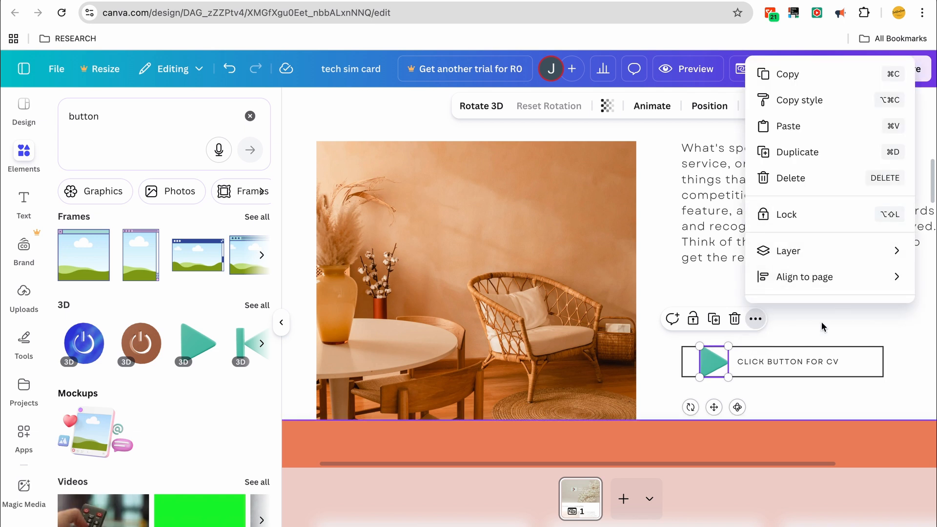
right_click(712, 368)
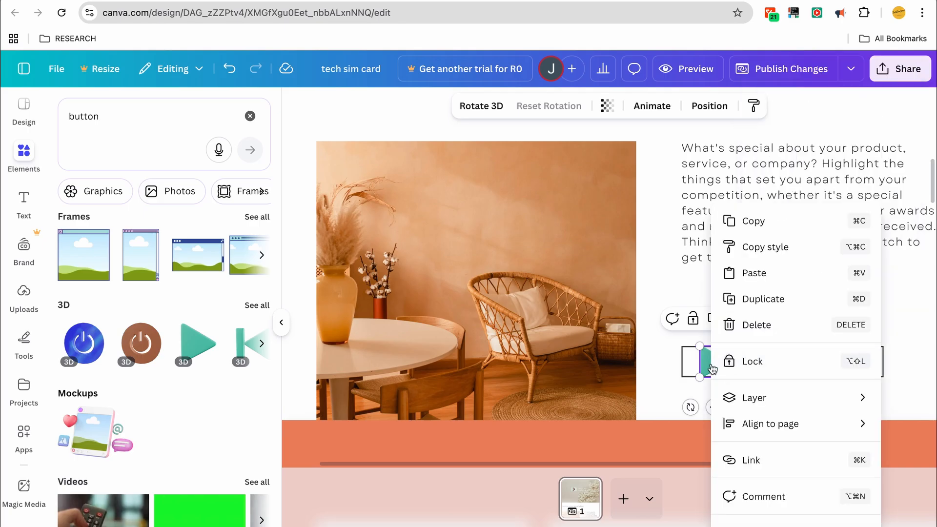
click(761, 460)
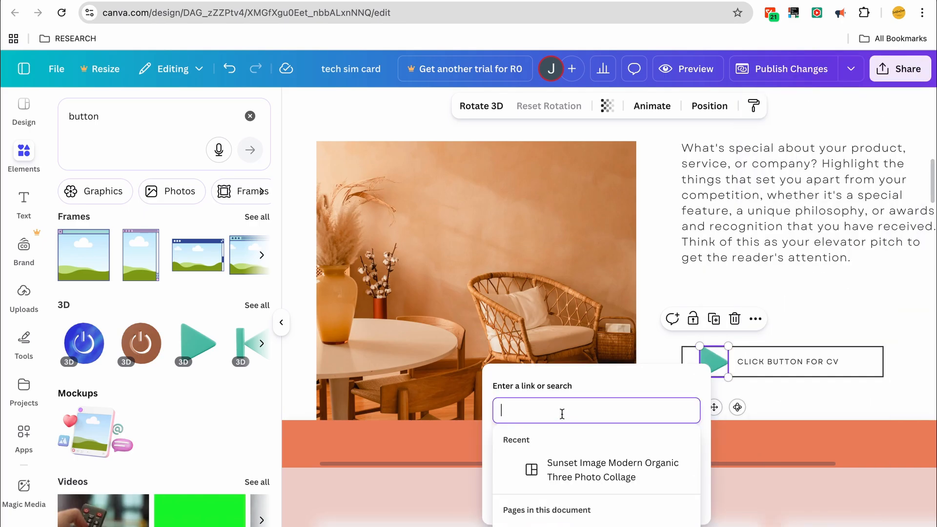
key(ctrl+v)
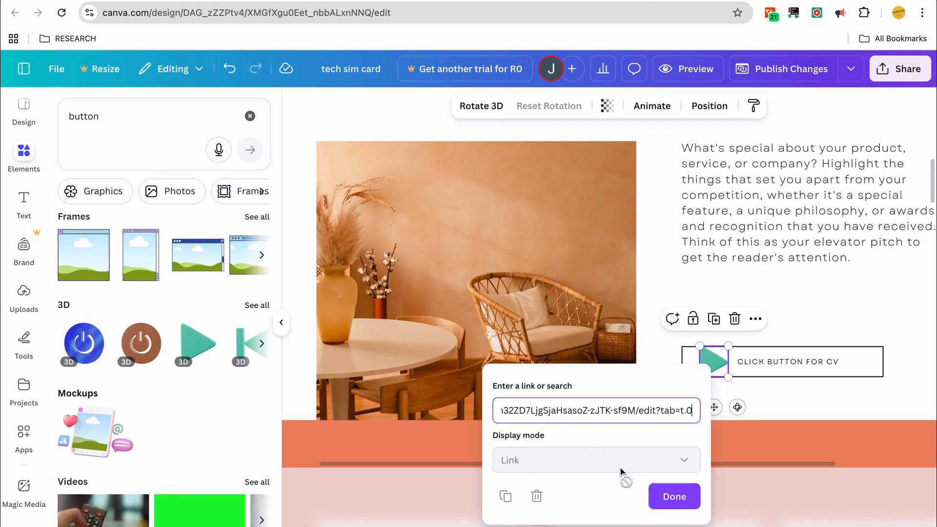
click(676, 498)
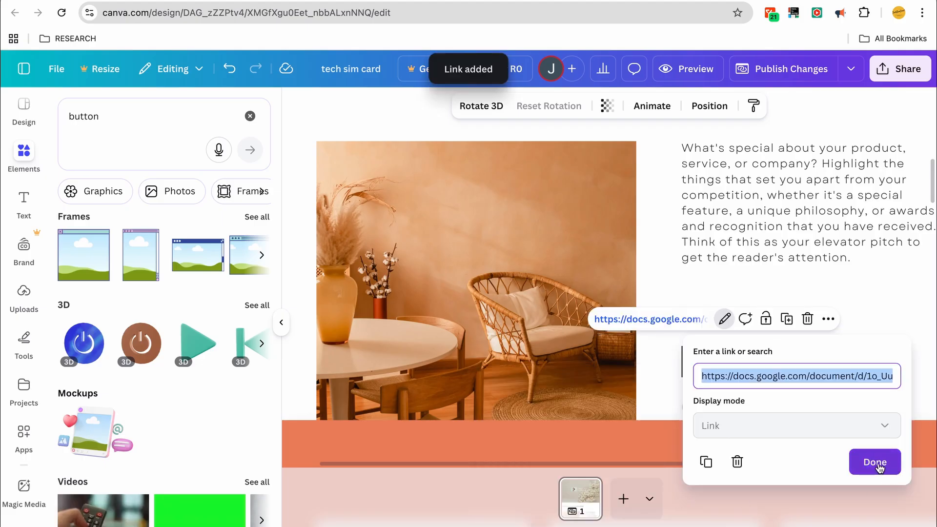
- Publish the latest website changes and close the browser tab holding the previously opened live site
click(901, 69)
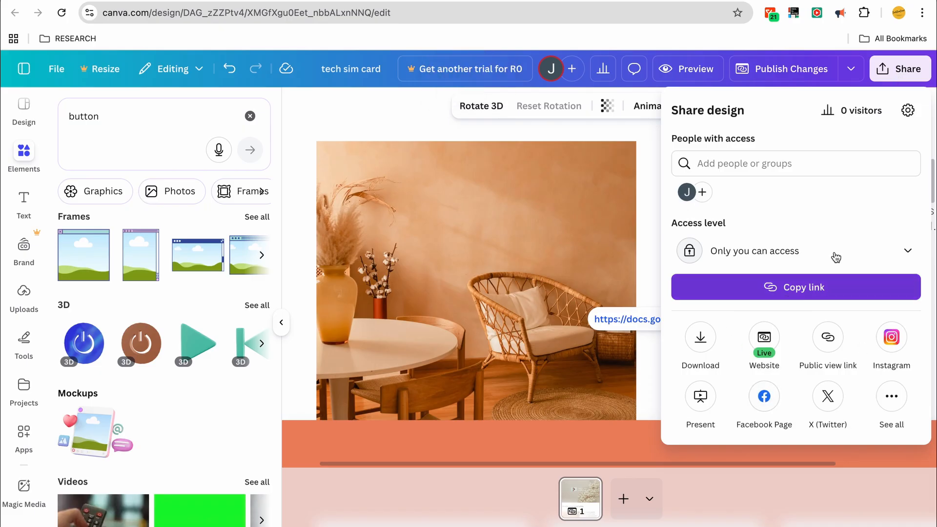
click(808, 71)
click(802, 72)
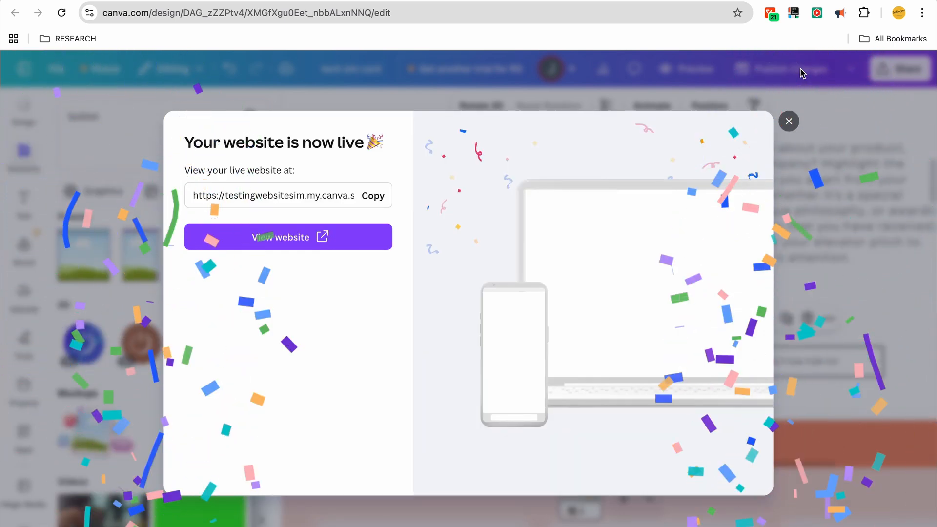
click(712, 2)
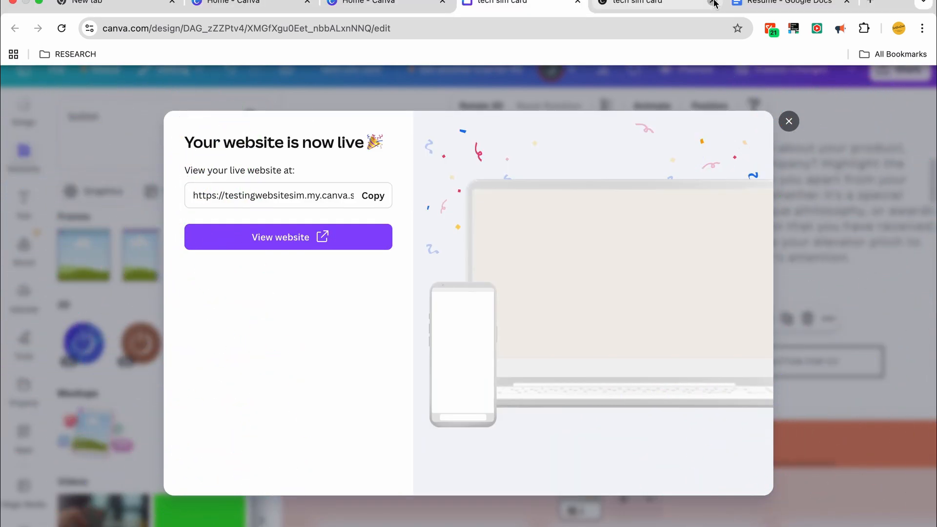
click(712, 3)
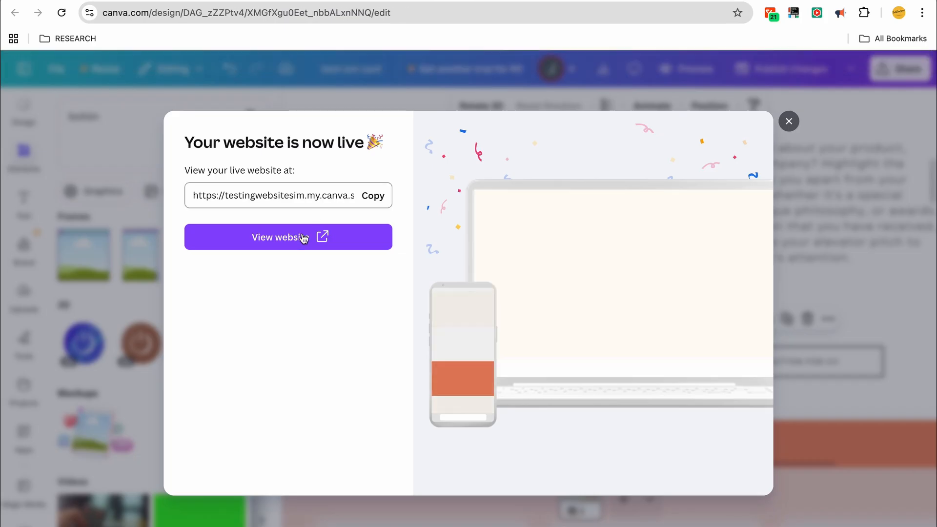
- View the live website and test the green play triangle's link in the "CLICK BUTTON FOR CV" button
click(295, 240)
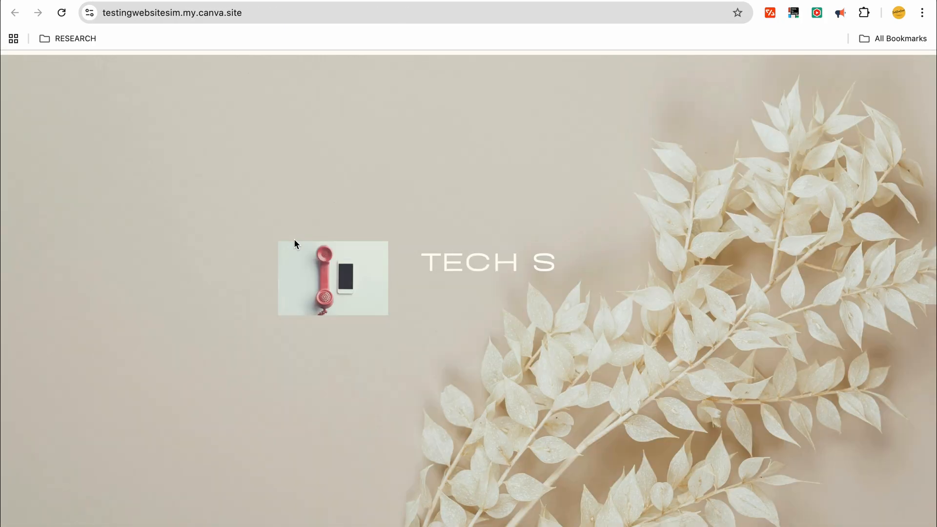
scroll(620, 369, down, 10)
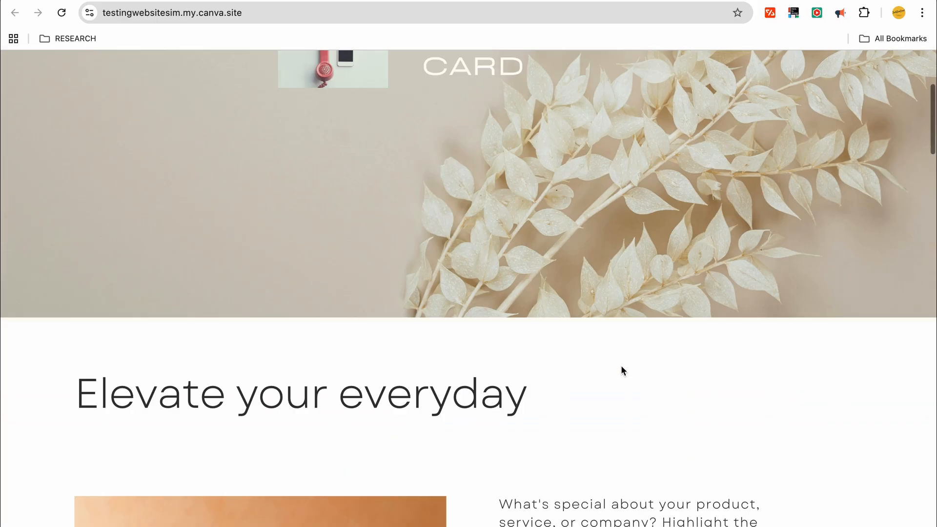
scroll(622, 364, down, 5)
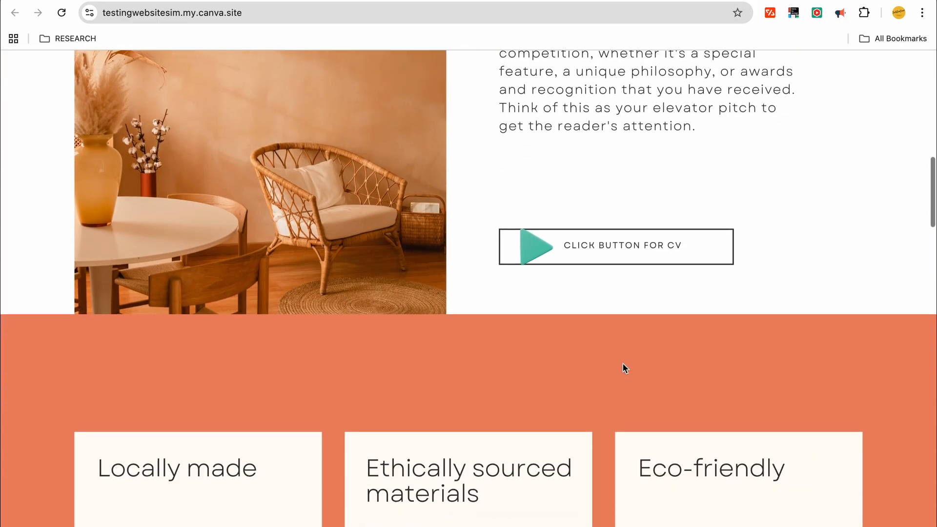
scroll(619, 371, up, 5)
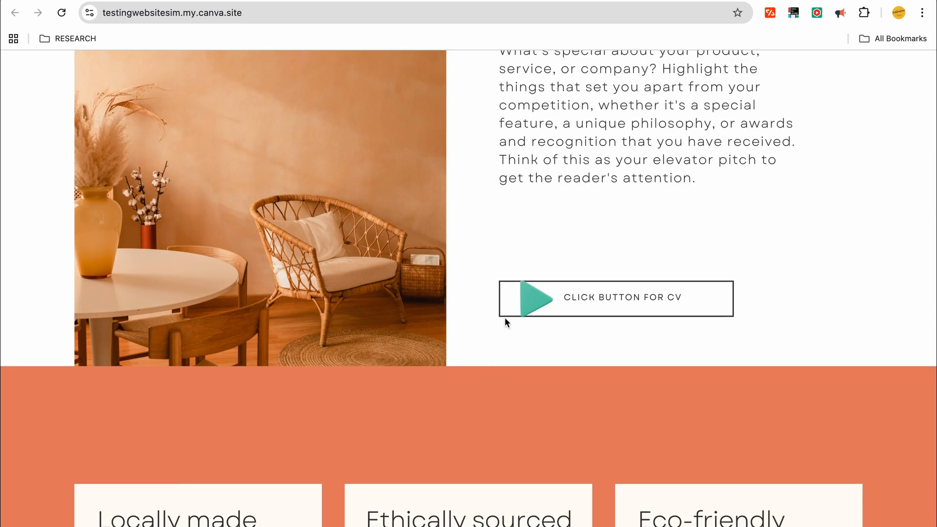
click(537, 306)
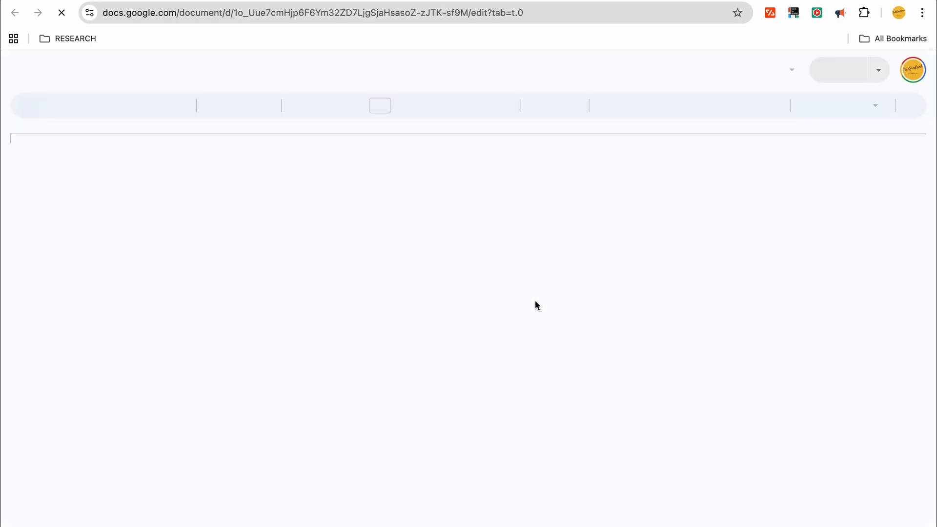